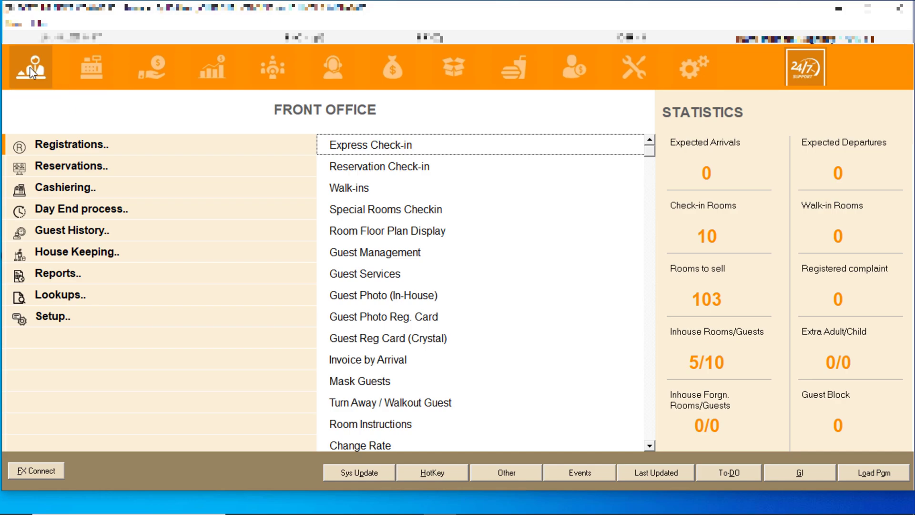
Step: Look up the room status overview, view the details of occupied room 102, and close the overview
{"action": "left_click", "coordinate": [92, 276]}
{"action": "left_click", "coordinate": [103, 296]}
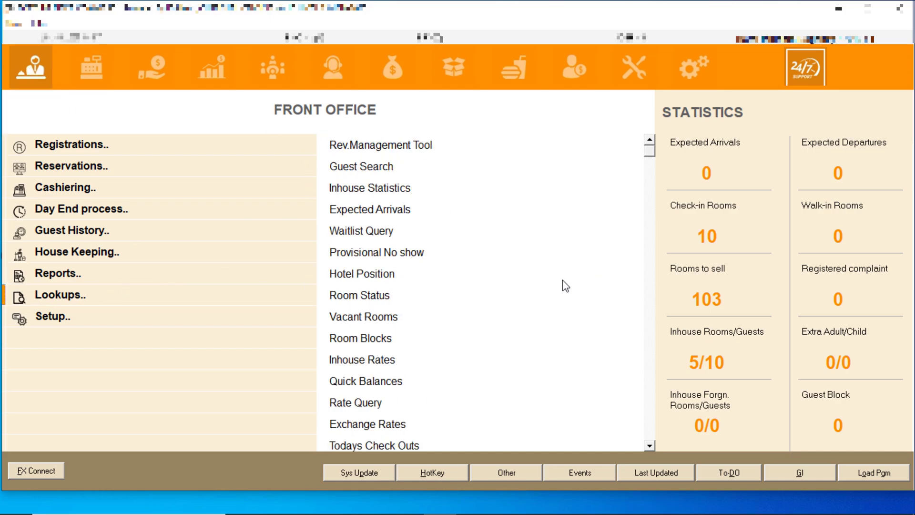
{"action": "left_click", "coordinate": [376, 298]}
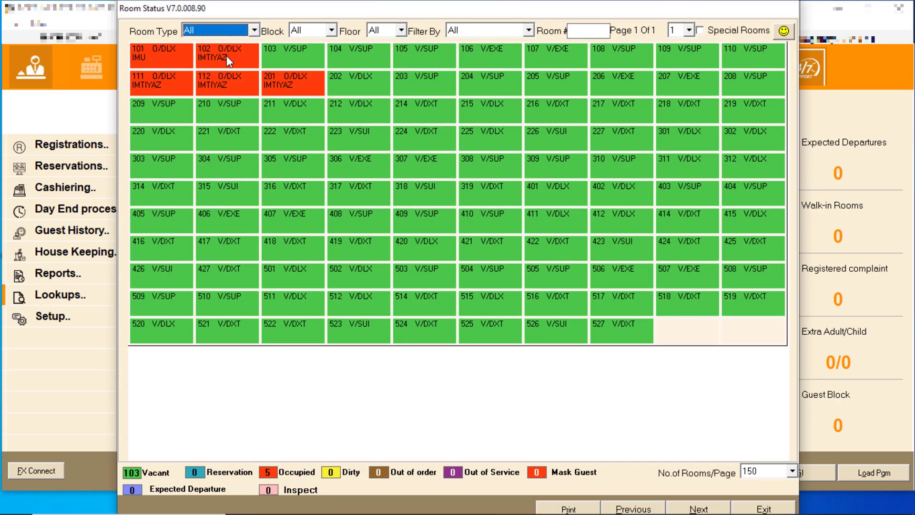
{"action": "double_click", "coordinate": [228, 52]}
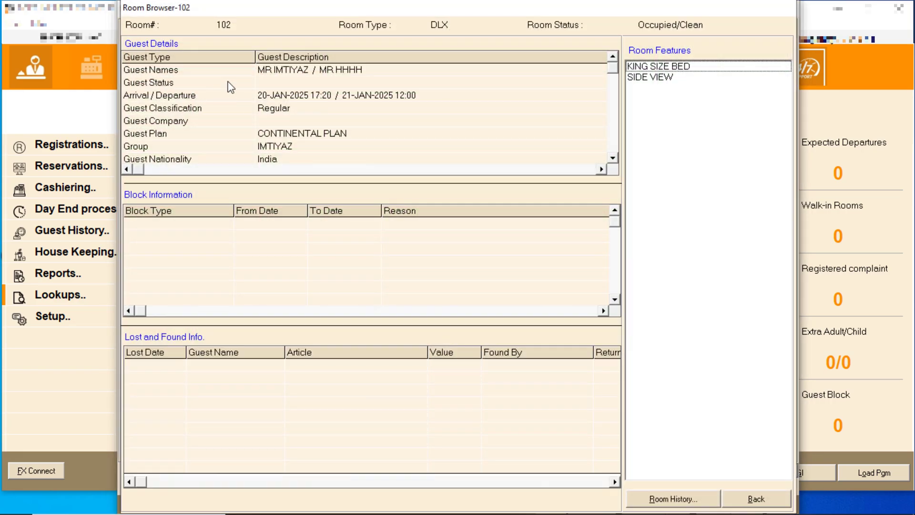
{"action": "left_click", "coordinate": [756, 499]}
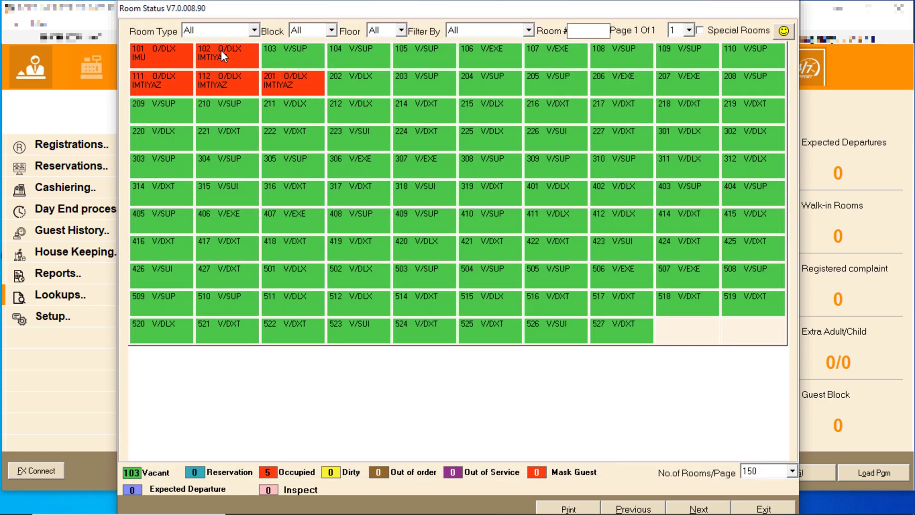
{"action": "left_click", "coordinate": [763, 508]}
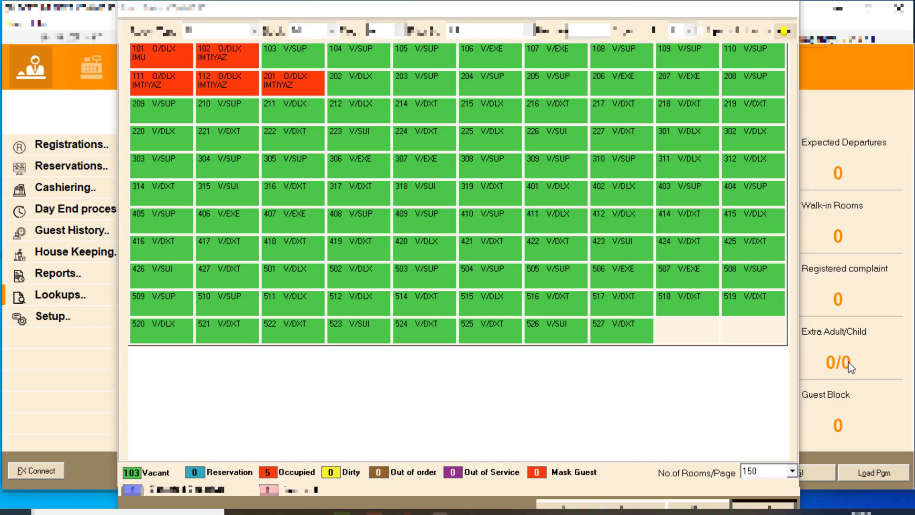
Step: Find the Quick Balances program by searching for "quic" and display the balance of room 101
{"action": "left_click", "coordinate": [32, 71]}
{"action": "type", "text": "qu"}
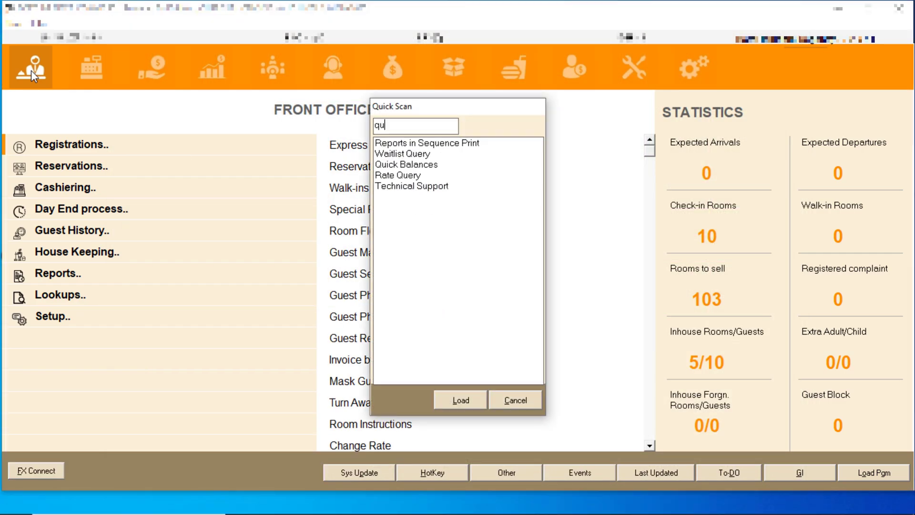
{"action": "type", "text": "ic"}
{"action": "key", "text": "Down"}
{"action": "key", "text": "Return"}
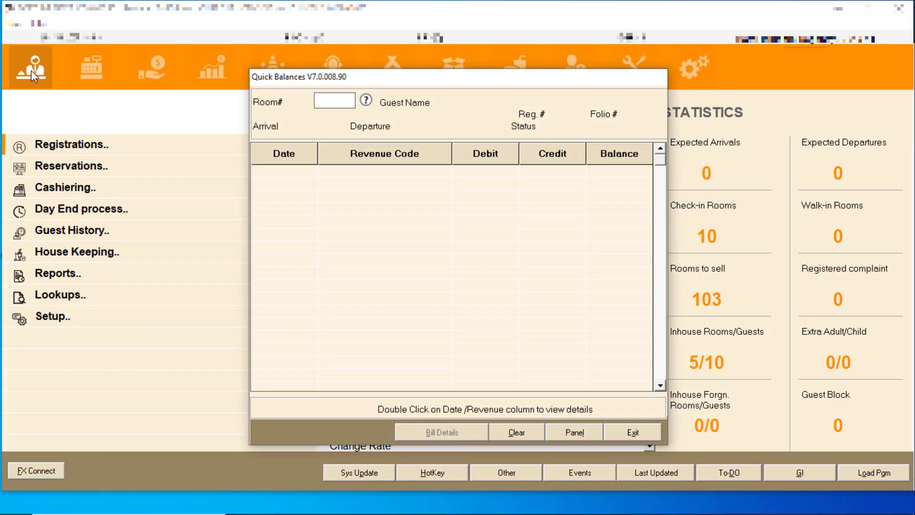
{"action": "type", "text": "101"}
{"action": "key", "text": "Return"}
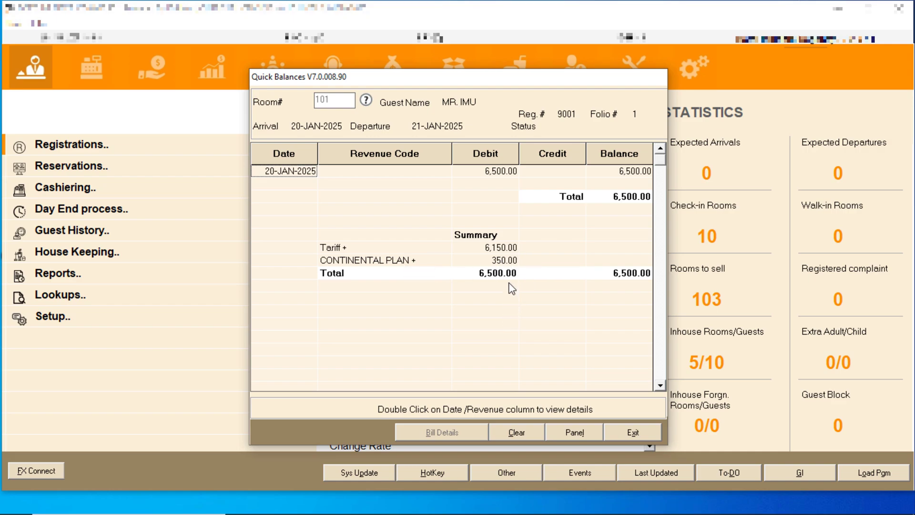
Step: Examine the Tariff and CONTINENTAL PLAN entries in room 101's balance summary and close Quick Balances
{"action": "left_click", "coordinate": [409, 261]}
{"action": "left_click", "coordinate": [419, 252]}
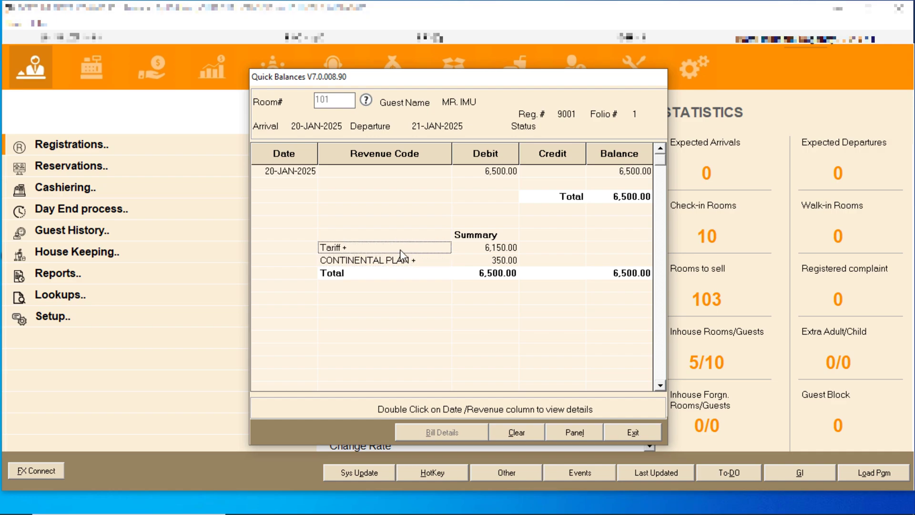
{"action": "left_click", "coordinate": [412, 258]}
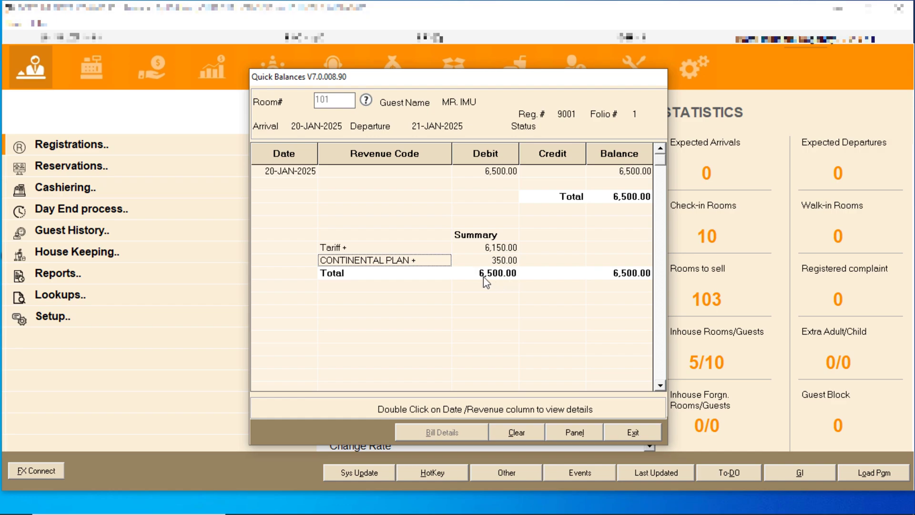
{"action": "left_click", "coordinate": [630, 432]}
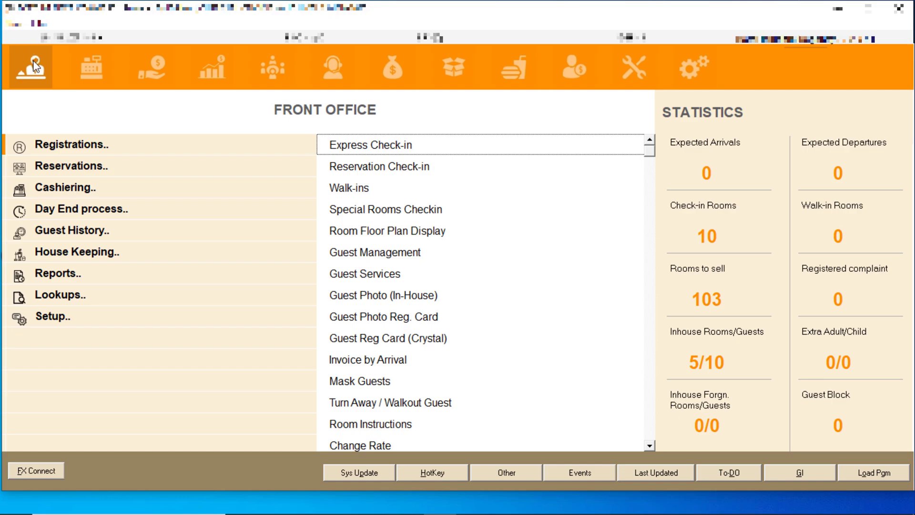
{"action": "left_click", "coordinate": [88, 300]}
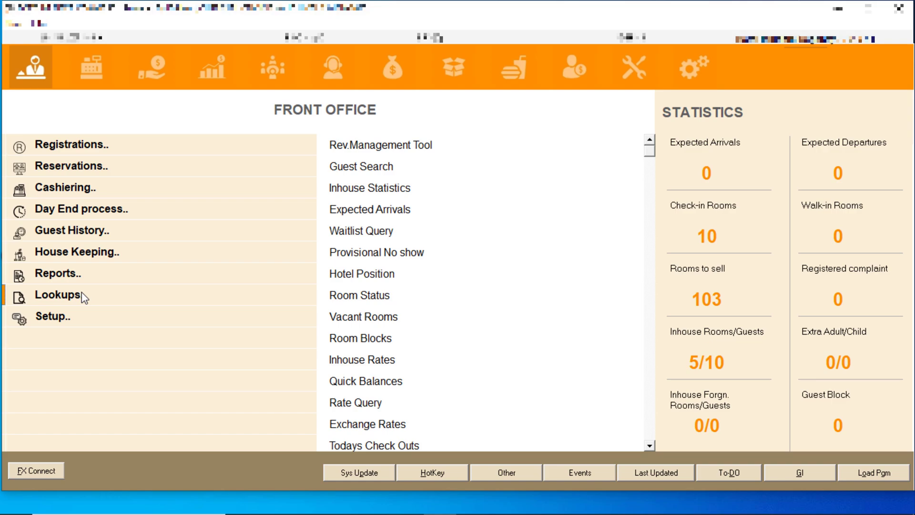
{"action": "left_click", "coordinate": [397, 258]}
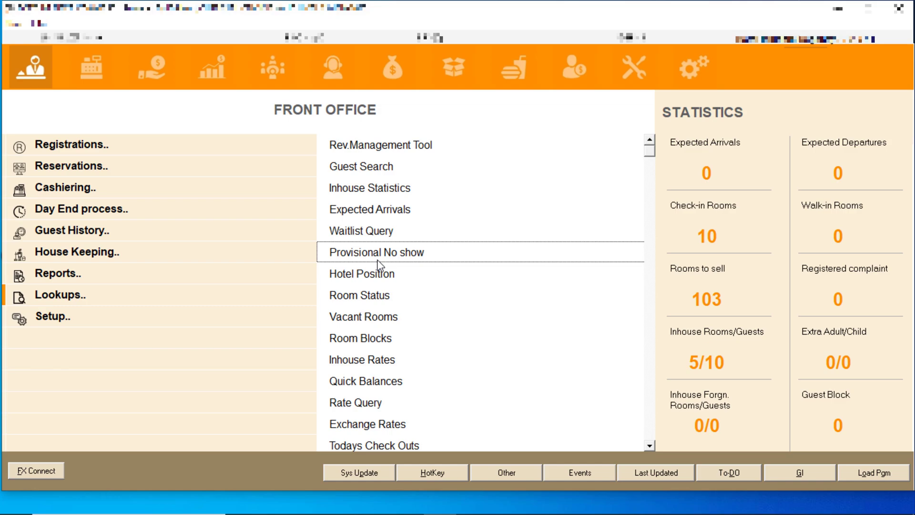
Step: Search the front office programs for "check" and open Check-Out
{"action": "type", "text": "check"}
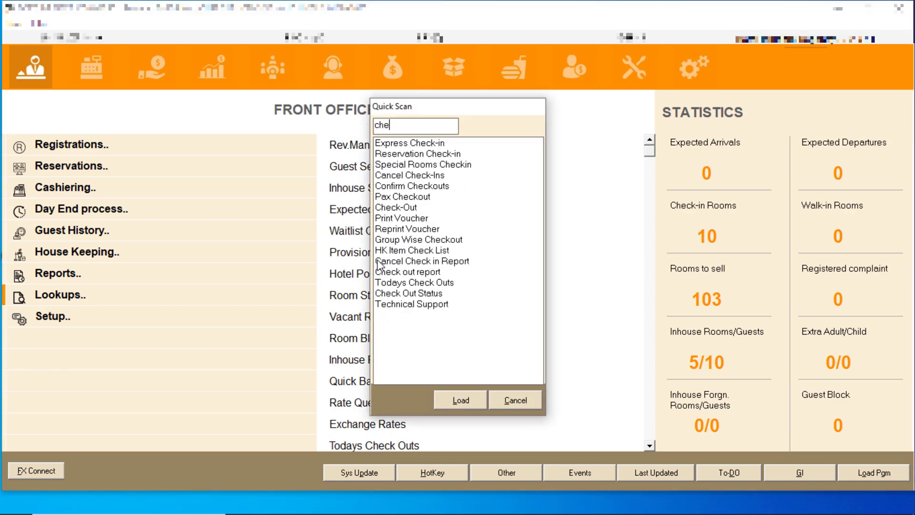
{"action": "key", "text": "Down"}
{"action": "key", "text": "Down"}
{"action": "key", "text": "Down"}
{"action": "key", "text": "Down"}
{"action": "key", "text": "Down"}
{"action": "key", "text": "Down"}
{"action": "key", "text": "Down"}
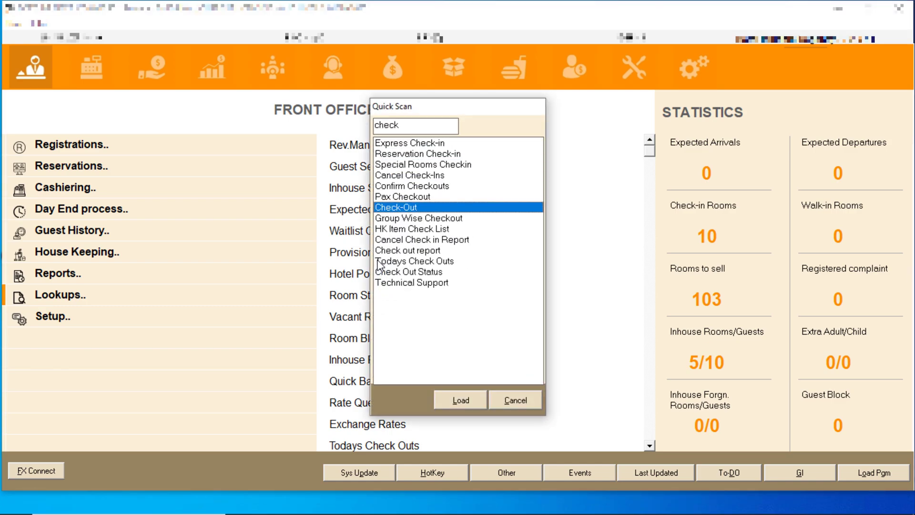
{"action": "key", "text": "Return"}
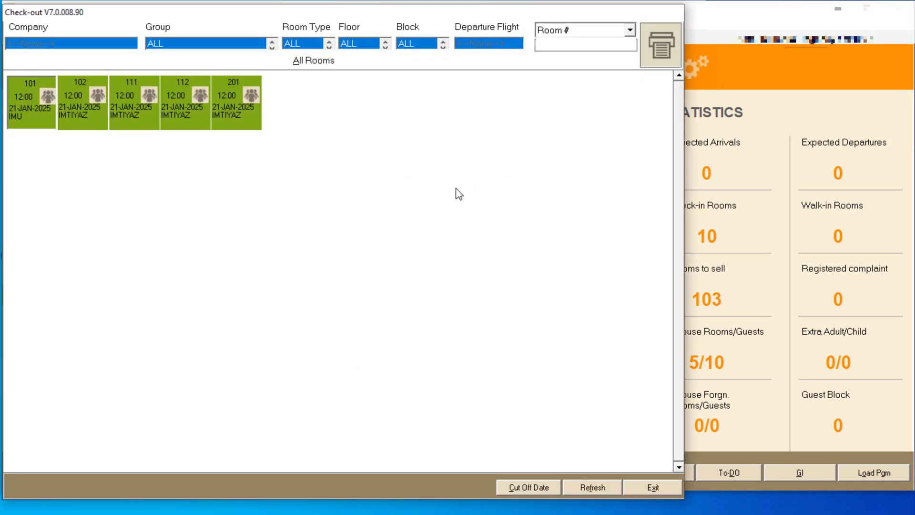
Step: Select only room 101 for check-out, deselecting the group's other rooms, and open its bill summary
{"action": "left_click", "coordinate": [18, 104]}
{"action": "left_click", "coordinate": [250, 107]}
{"action": "left_click", "coordinate": [188, 113]}
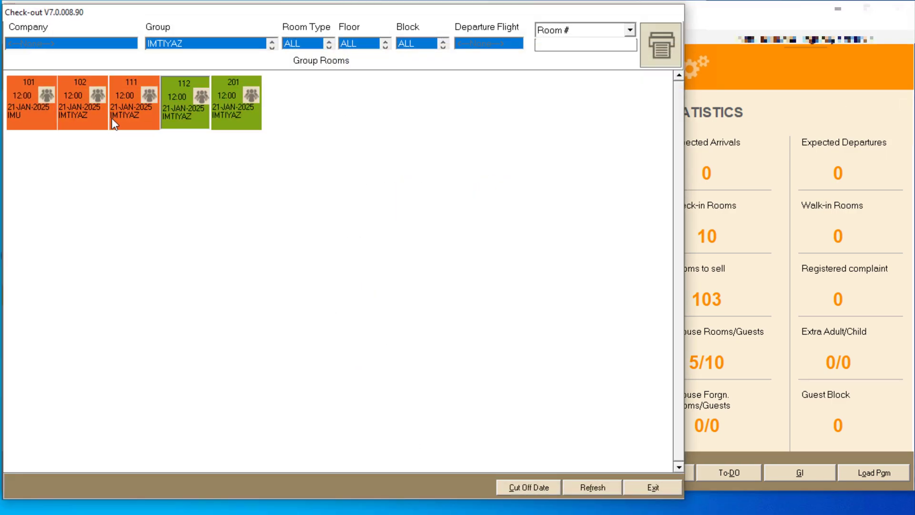
{"action": "left_click", "coordinate": [112, 118]}
{"action": "left_click", "coordinate": [89, 116]}
{"action": "left_click", "coordinate": [663, 44]}
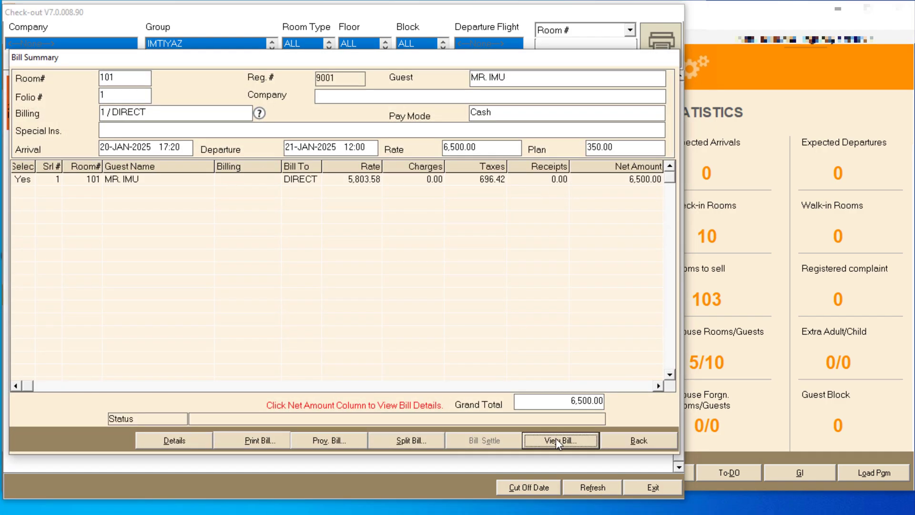
Step: View room 101's bill and examine the amounts for the tariff, the Continental Plan and its State and Central GST
{"action": "left_click", "coordinate": [555, 440]}
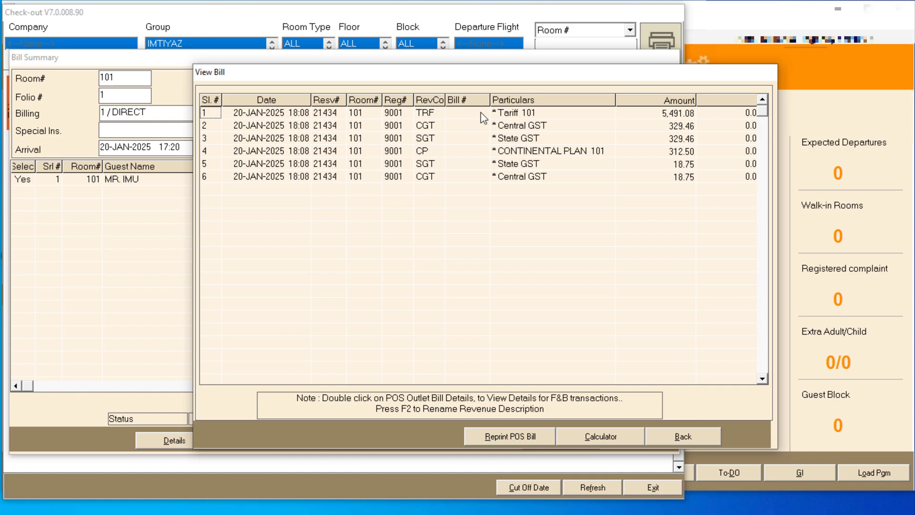
{"action": "left_click", "coordinate": [524, 116]}
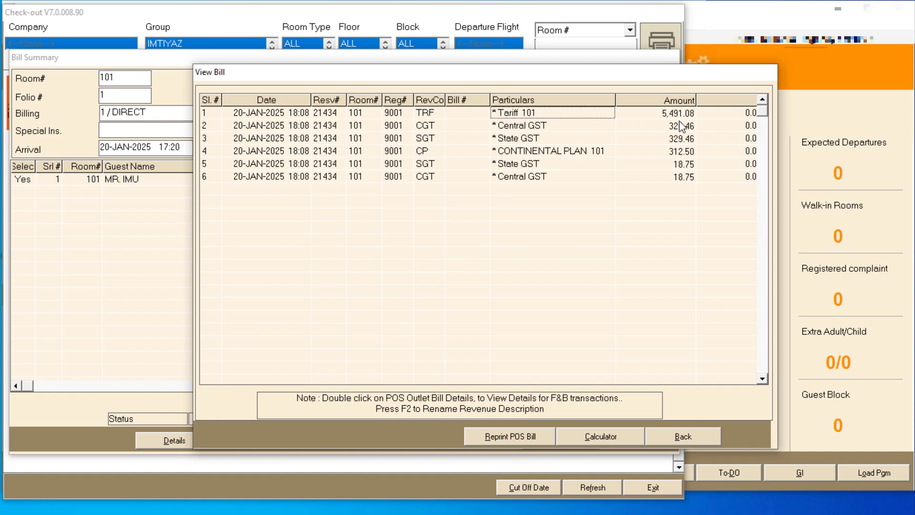
{"action": "left_click", "coordinate": [550, 156]}
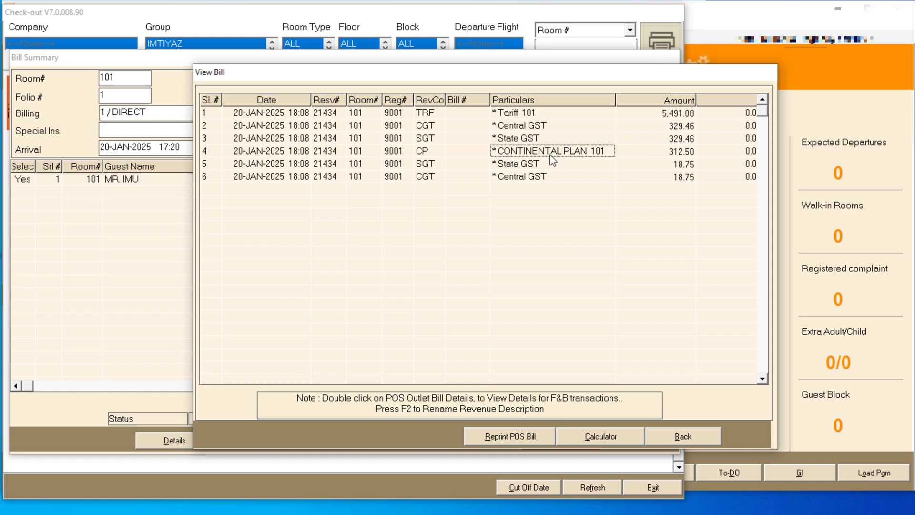
{"action": "left_click", "coordinate": [690, 154]}
{"action": "left_click", "coordinate": [693, 178]}
{"action": "left_click", "coordinate": [685, 151]}
{"action": "left_click", "coordinate": [685, 173]}
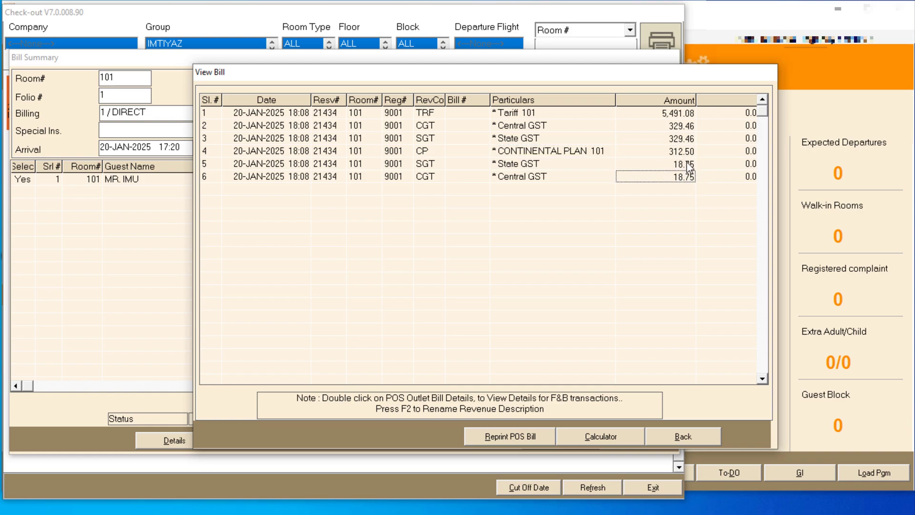
{"action": "left_click", "coordinate": [685, 165]}
{"action": "left_click", "coordinate": [685, 178]}
{"action": "left_click", "coordinate": [684, 165]}
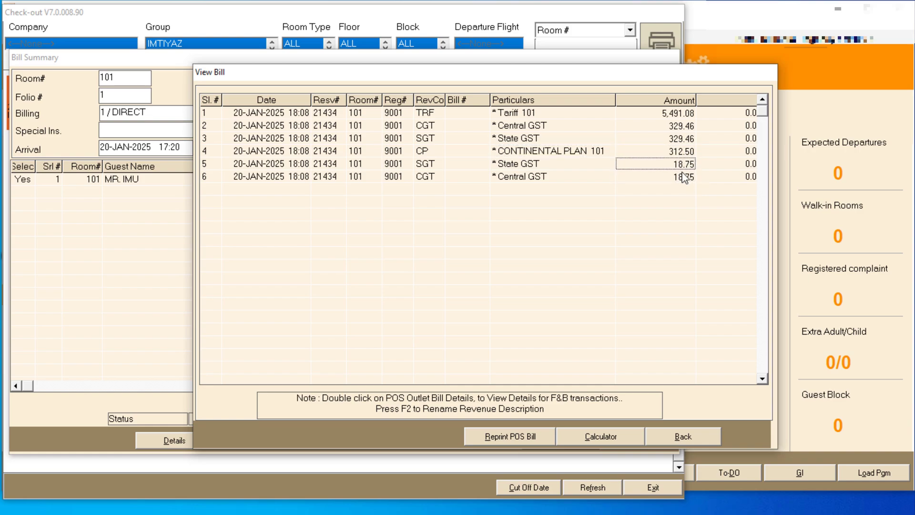
{"action": "left_click", "coordinate": [682, 172]}
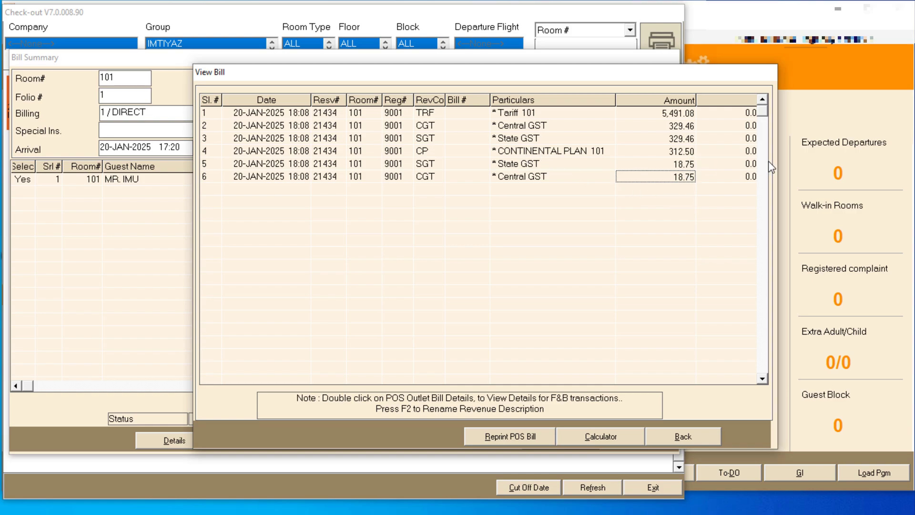
Step: Compare the Tariff and CONTINENTAL PLAN lines with their amounts in the bill view and return to the bill summary
{"action": "left_click", "coordinate": [517, 115]}
{"action": "left_click", "coordinate": [675, 115]}
{"action": "left_click", "coordinate": [578, 115]}
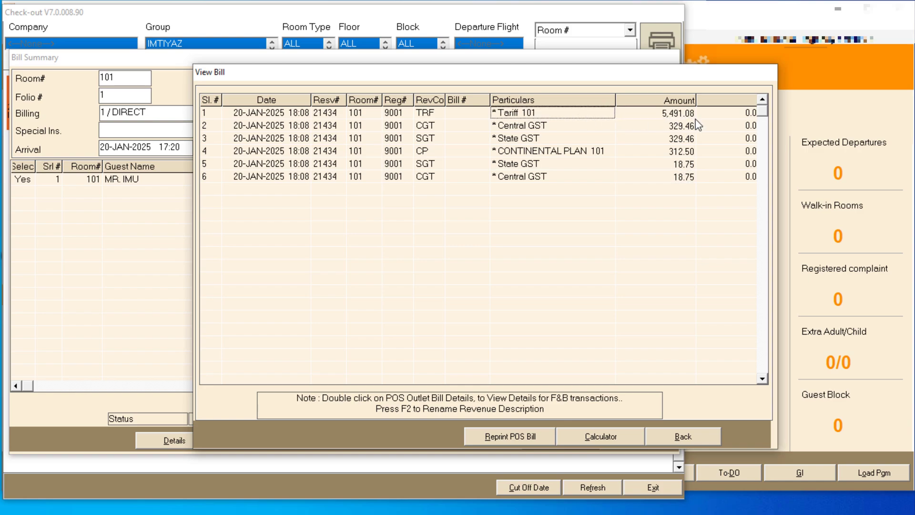
{"action": "left_click", "coordinate": [675, 117]}
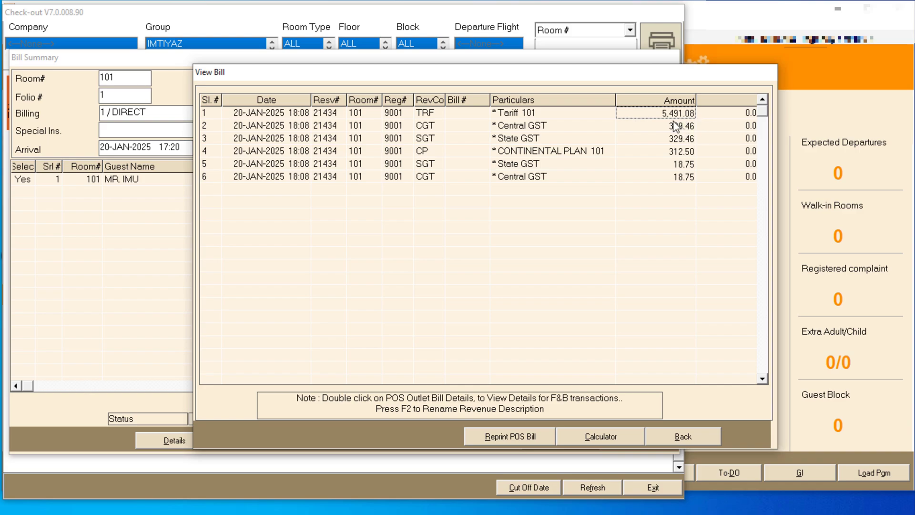
{"action": "left_click", "coordinate": [511, 157]}
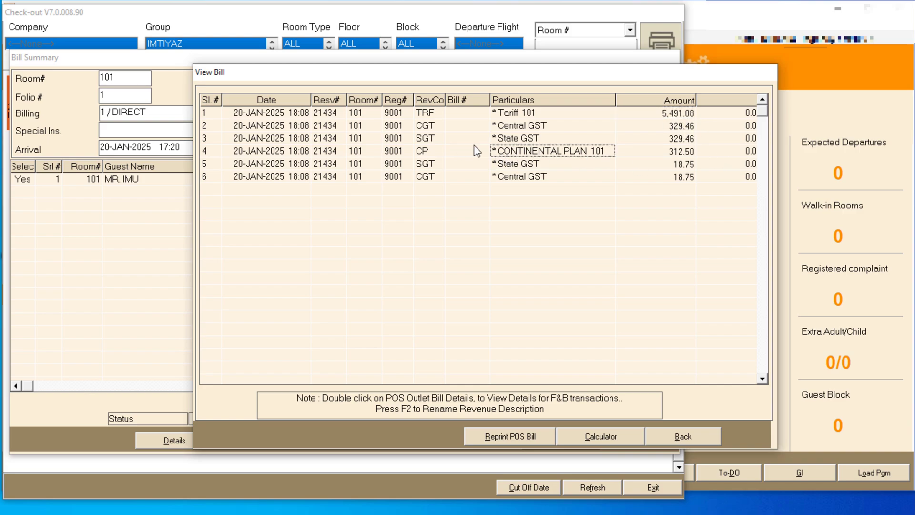
{"action": "left_click", "coordinate": [670, 156]}
{"action": "left_click", "coordinate": [691, 437]}
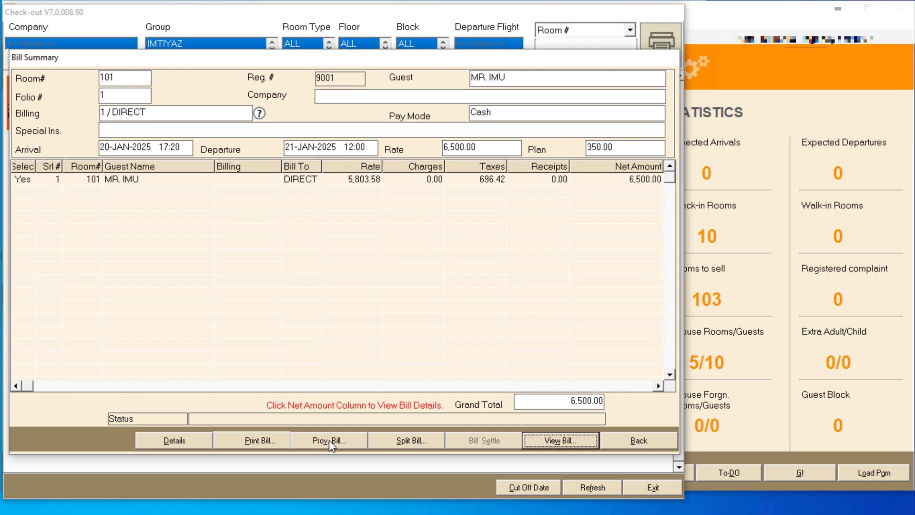
Step: Print room 101's provisional bill to a desktop PDF named 101, decline printing it again, and close Check-Out
{"action": "left_click", "coordinate": [329, 439]}
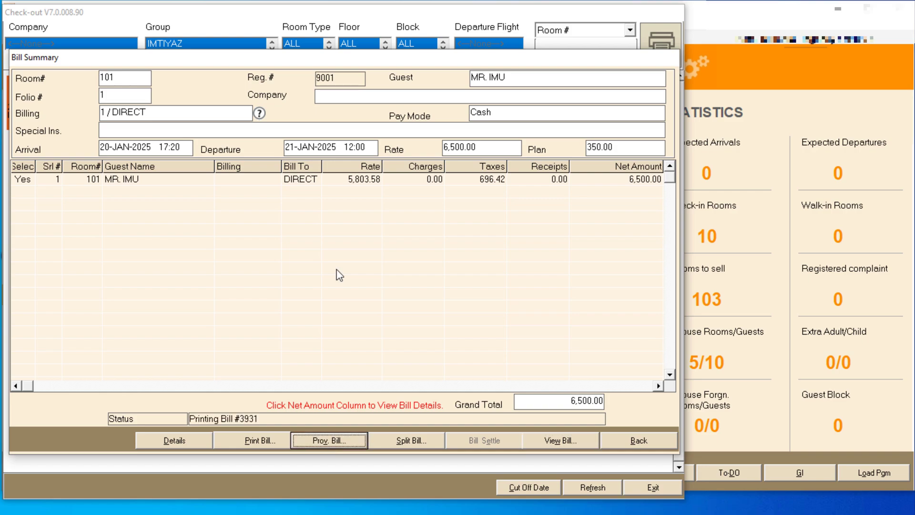
{"action": "left_click", "coordinate": [525, 293]}
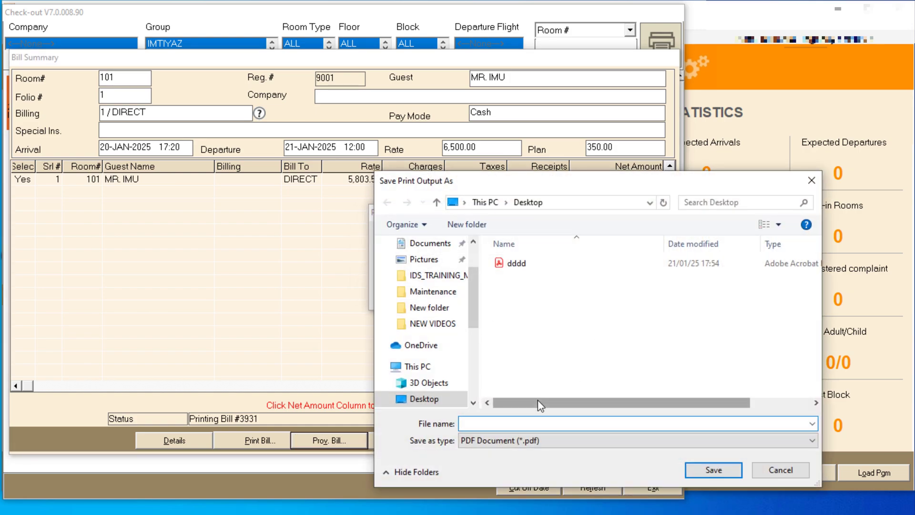
{"action": "type", "text": "101"}
{"action": "key", "text": "Return"}
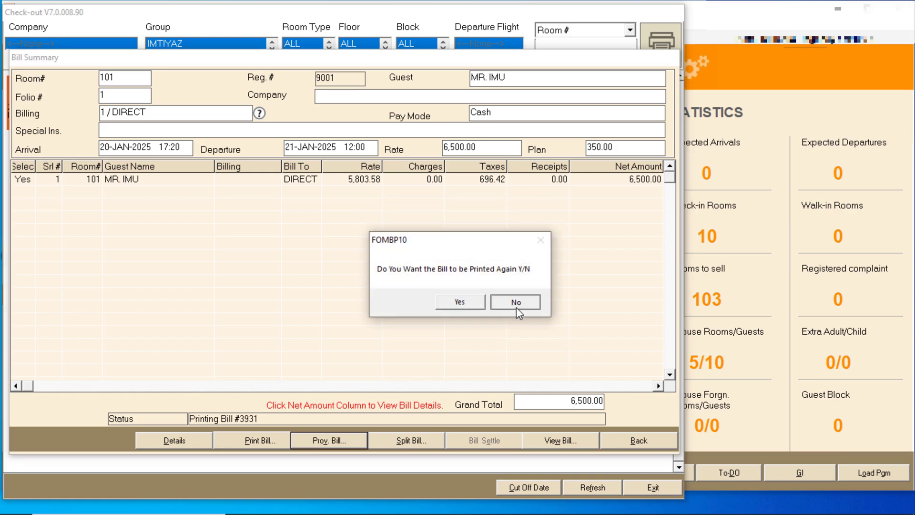
{"action": "left_click", "coordinate": [516, 307]}
{"action": "left_click", "coordinate": [649, 443]}
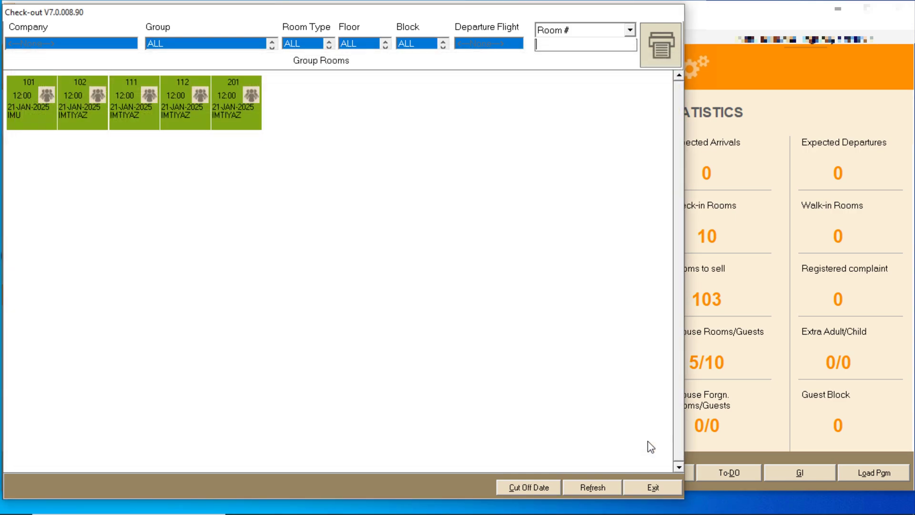
{"action": "left_click", "coordinate": [650, 488]}
Step: Switch to the desktop, delete the dddd PDF, and open the 101 PDF in Adobe Acrobat
{"action": "left_click", "coordinate": [840, 10]}
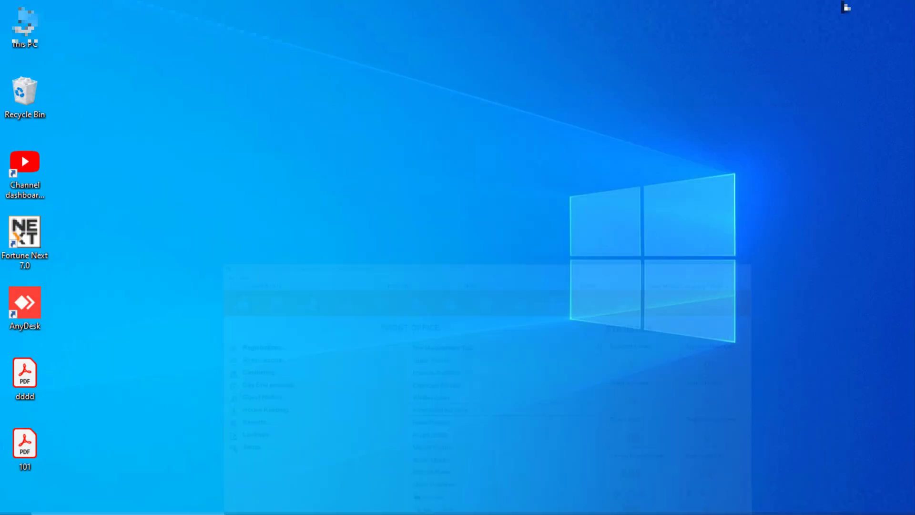
{"action": "key", "text": "Delete"}
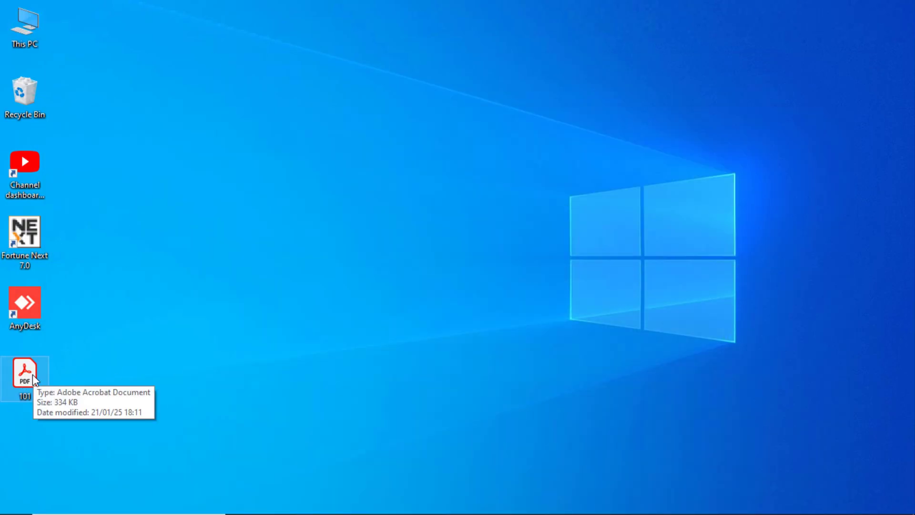
{"action": "double_click", "coordinate": [33, 374]}
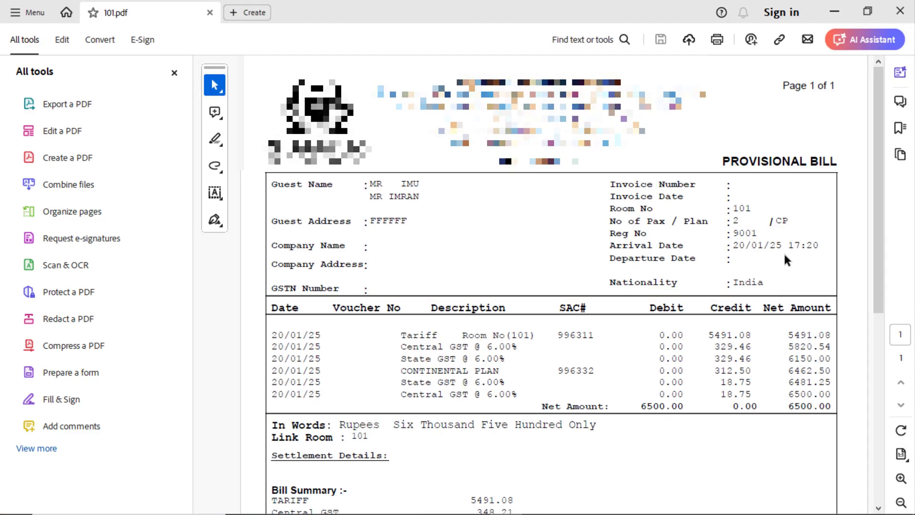
Step: Examine the No of Pax / Plan entry, the CONTINENTAL PLAN line and the room tariff line in the PDF bill, and close it
{"action": "left_click_drag", "start_coordinate": [610, 222], "coordinate": [708, 222]}
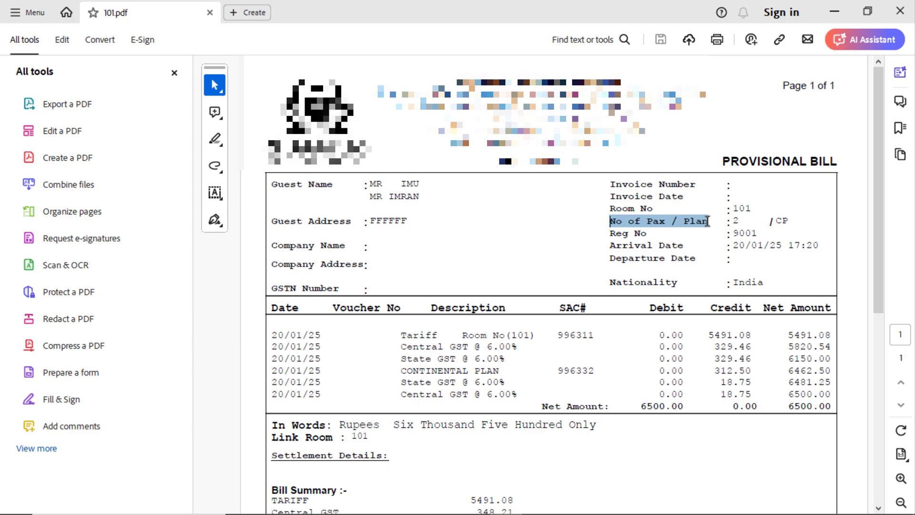
{"action": "left_click", "coordinate": [738, 222]}
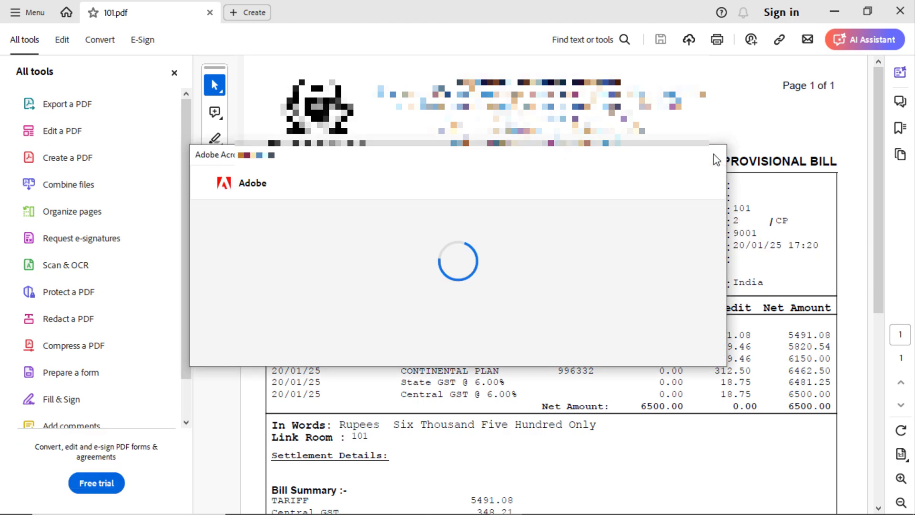
{"action": "left_click", "coordinate": [716, 154]}
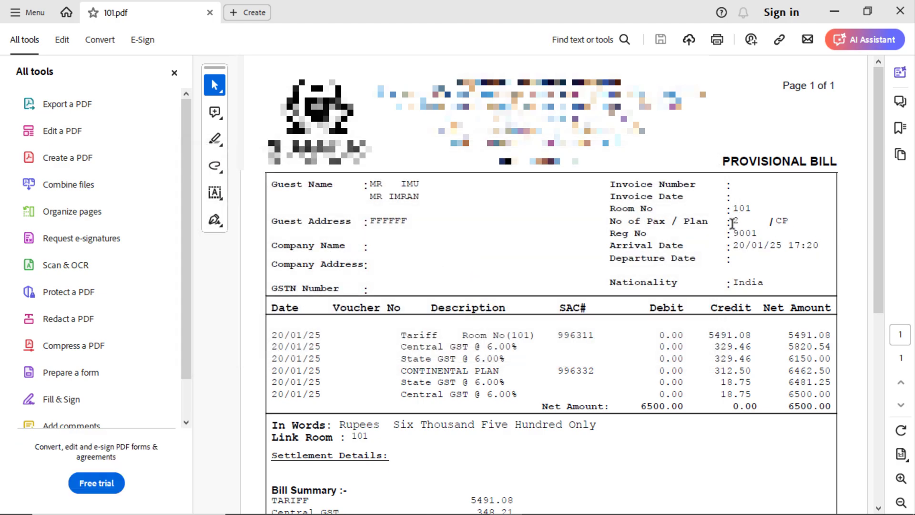
{"action": "left_click_drag", "start_coordinate": [770, 221], "coordinate": [788, 220]}
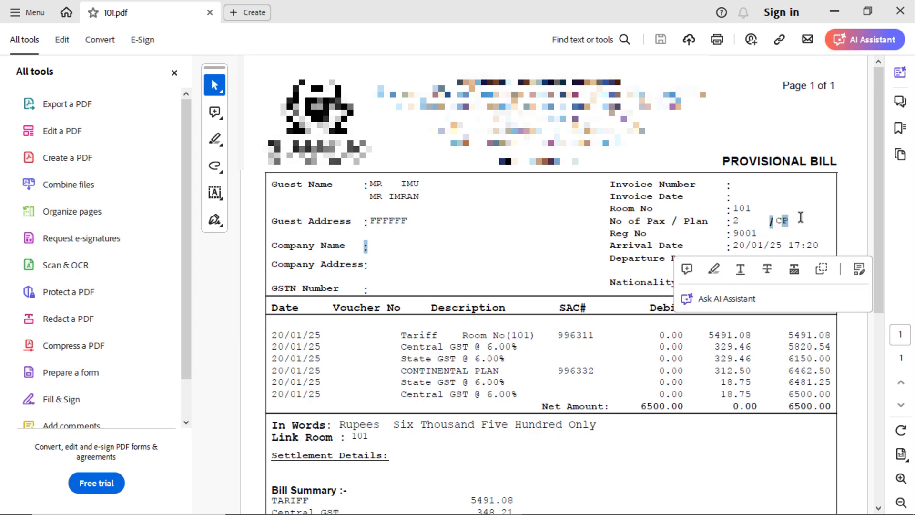
{"action": "left_click", "coordinate": [786, 224]}
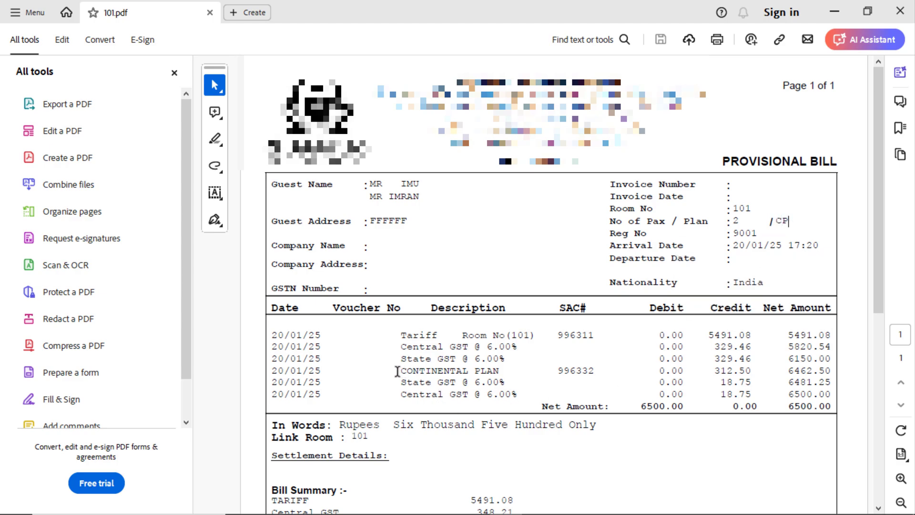
{"action": "left_click_drag", "start_coordinate": [402, 371], "coordinate": [828, 382]}
{"action": "left_click", "coordinate": [647, 371]}
{"action": "left_click_drag", "start_coordinate": [461, 335], "coordinate": [572, 335]}
{"action": "left_click", "coordinate": [475, 340]}
{"action": "left_click", "coordinate": [902, 12]}
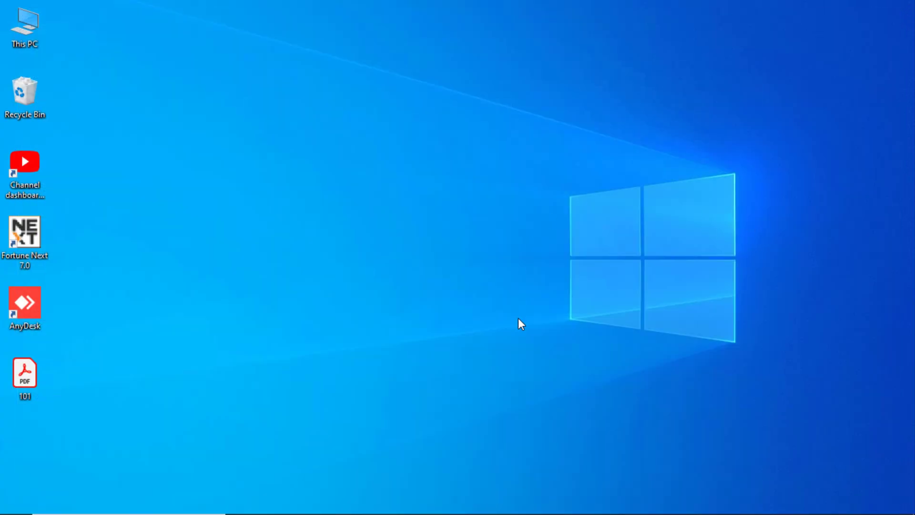
Step: Switch to Fortune Next, open Change Rate and load room 101
{"action": "left_click", "coordinate": [441, 504]}
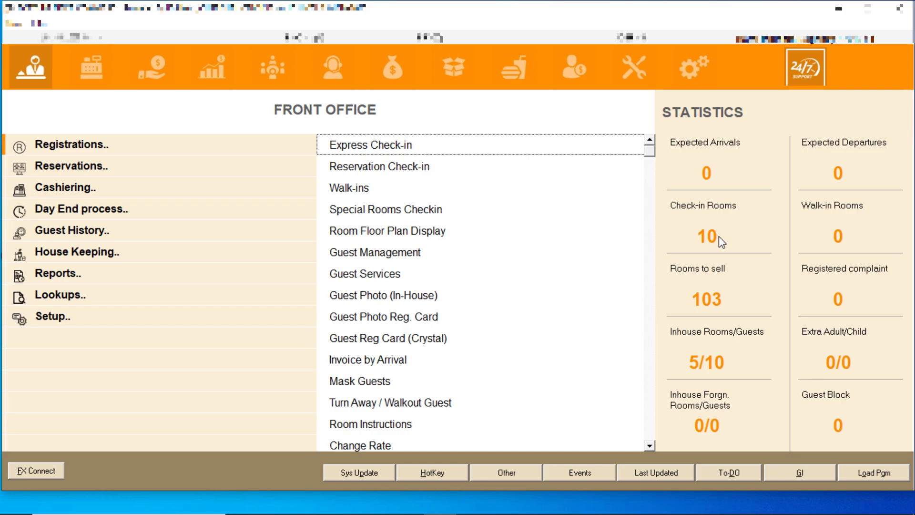
{"action": "type", "text": "chan"}
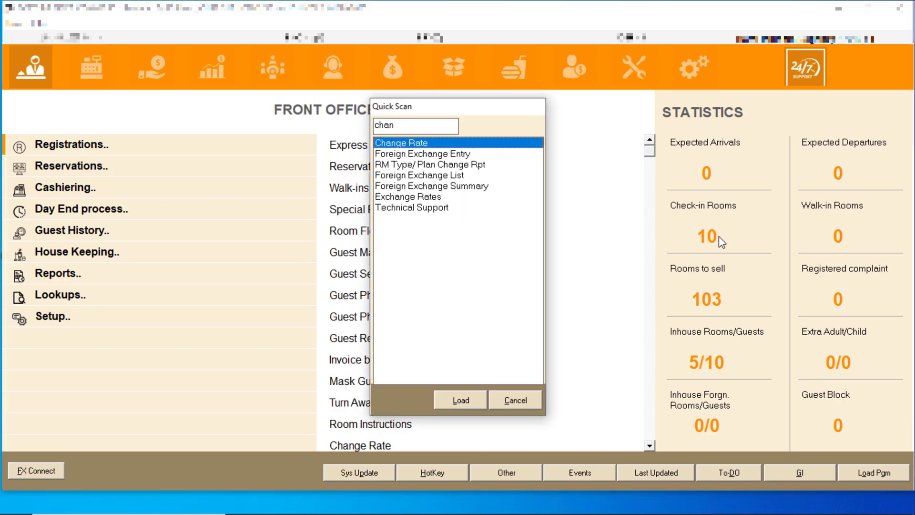
{"action": "key", "text": "Return"}
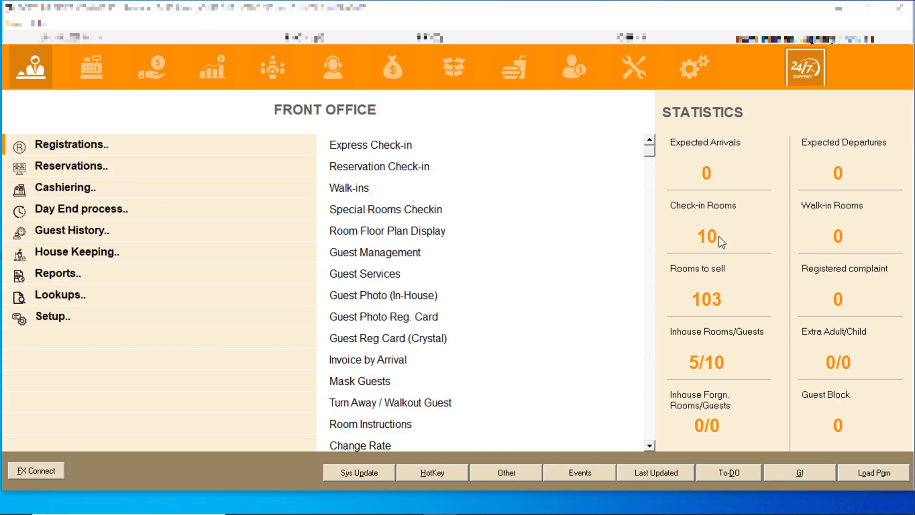
{"action": "type", "text": "101"}
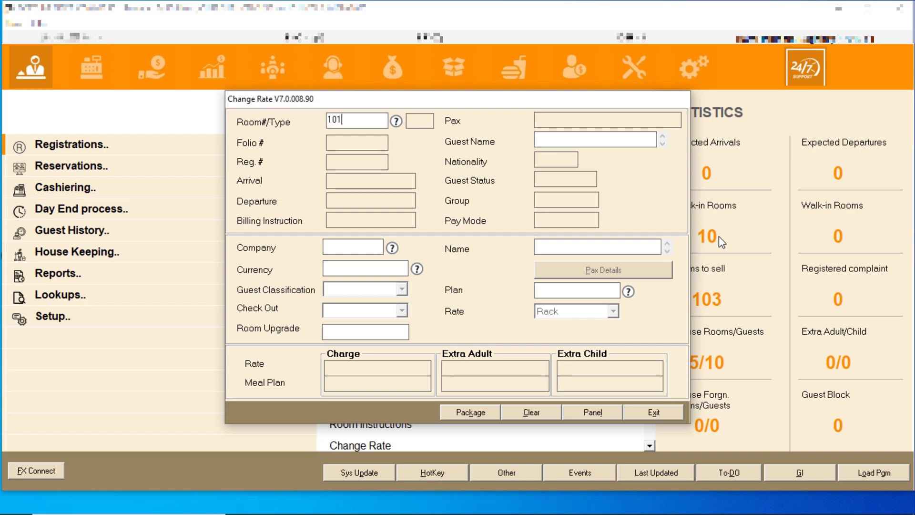
{"action": "key", "text": "Return"}
{"action": "key", "text": "Return"}
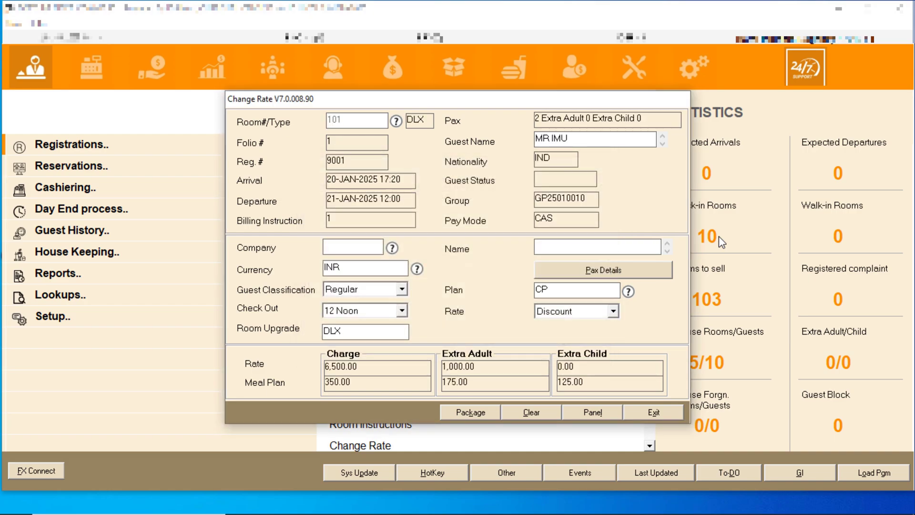
Step: Accept room 101's pax details, CP plan and Discount rate to open its Rate Details
{"action": "key", "text": "Return"}
{"action": "key", "text": "Return"}
{"action": "key", "text": "Return"}
{"action": "key", "text": "Return"}
{"action": "key", "text": "Return"}
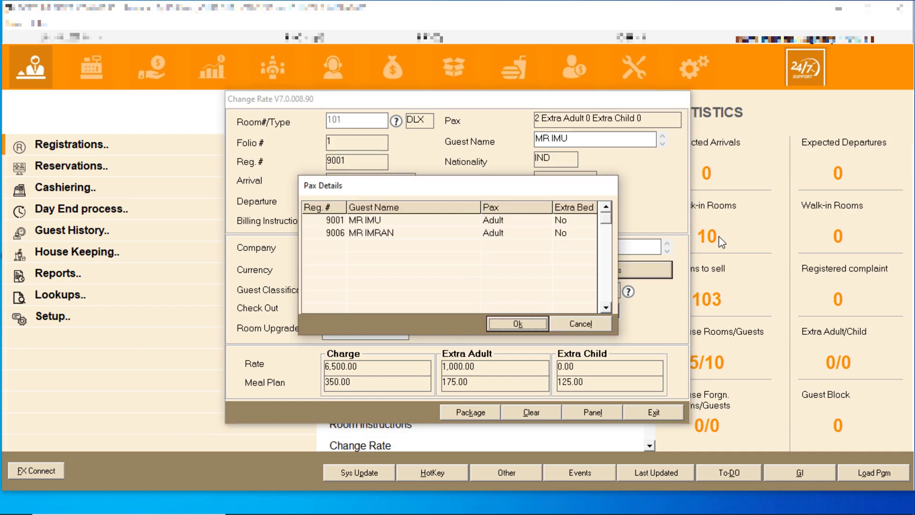
{"action": "key", "text": "Return"}
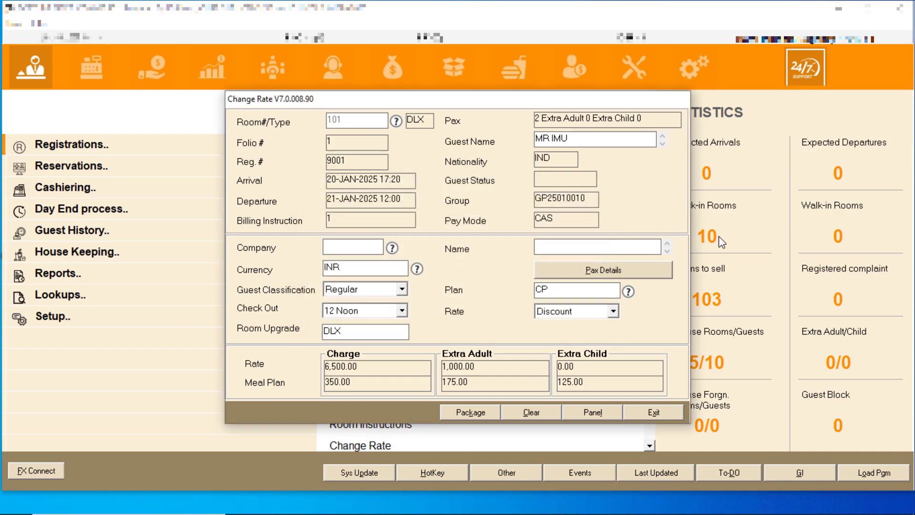
{"action": "key", "text": "Return"}
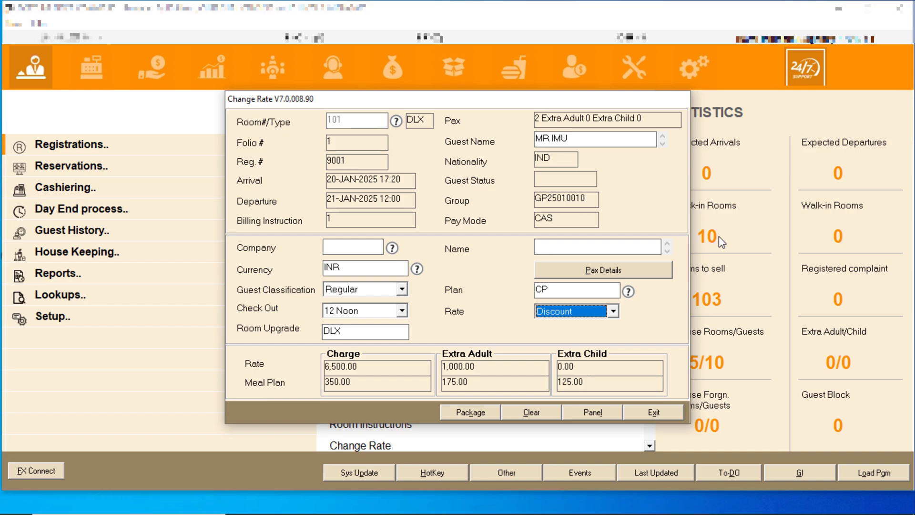
{"action": "key", "text": "Return"}
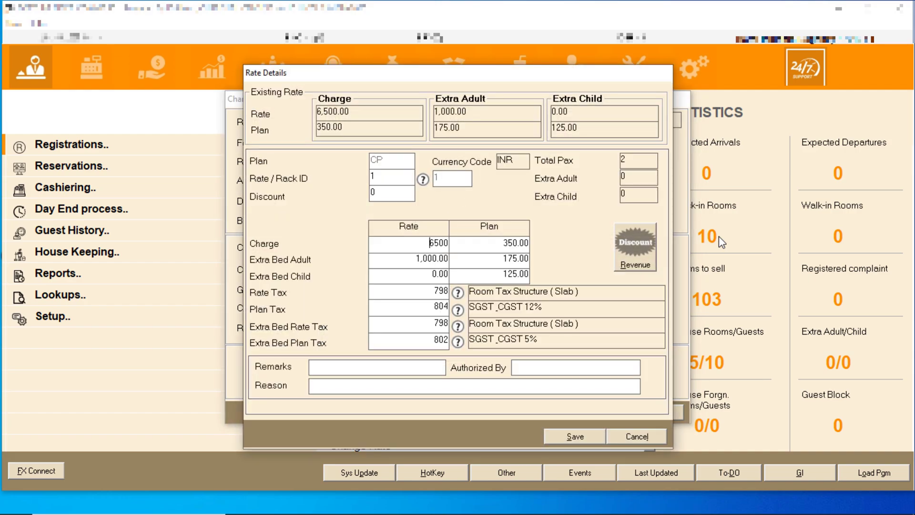
Step: Set the plan charge and the Extra Bed Adult rate and plan to 0, keeping the room charge at 6500
{"action": "key", "text": "Return"}
{"action": "key", "text": "Delete"}
{"action": "key", "text": "Delete"}
{"action": "key", "text": "Return"}
{"action": "key", "text": "Delete"}
{"action": "key", "text": "Delete"}
{"action": "key", "text": "Delete"}
{"action": "key", "text": "Delete"}
{"action": "key", "text": "Return"}
{"action": "key", "text": "Delete"}
{"action": "key", "text": "Delete"}
{"action": "key", "text": "Return"}
{"action": "left_click_drag", "start_coordinate": [415, 244], "coordinate": [454, 244]}
{"action": "left_click", "coordinate": [478, 243]}
{"action": "double_click", "coordinate": [525, 244]}
{"action": "key", "text": "Return"}
{"action": "key", "text": "Return"}
{"action": "key", "text": "Return"}
{"action": "key", "text": "Return"}
{"action": "key", "text": "Return"}
Step: Clear the Plan Tax, Extra Bed Rate Tax and Extra Bed Plan Tax codes and recheck the rate and plan charges
{"action": "left_click_drag", "start_coordinate": [432, 308], "coordinate": [461, 304]}
{"action": "key", "text": "BackSpace"}
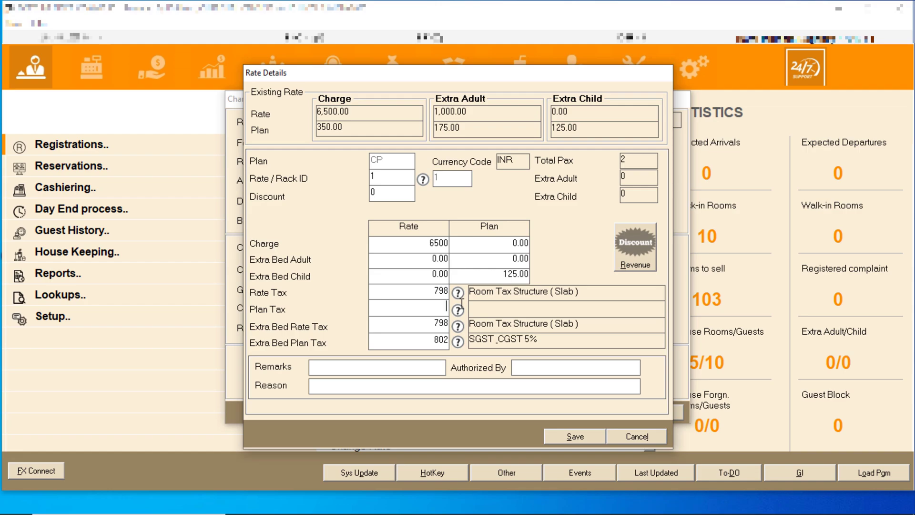
{"action": "key", "text": "Delete"}
{"action": "key", "text": "Delete"}
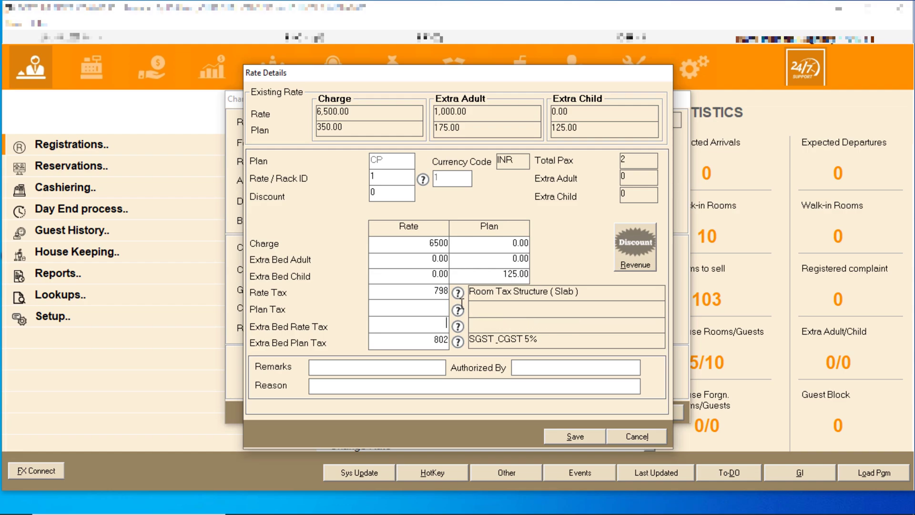
{"action": "key", "text": "Delete"}
{"action": "key", "text": "Delete"}
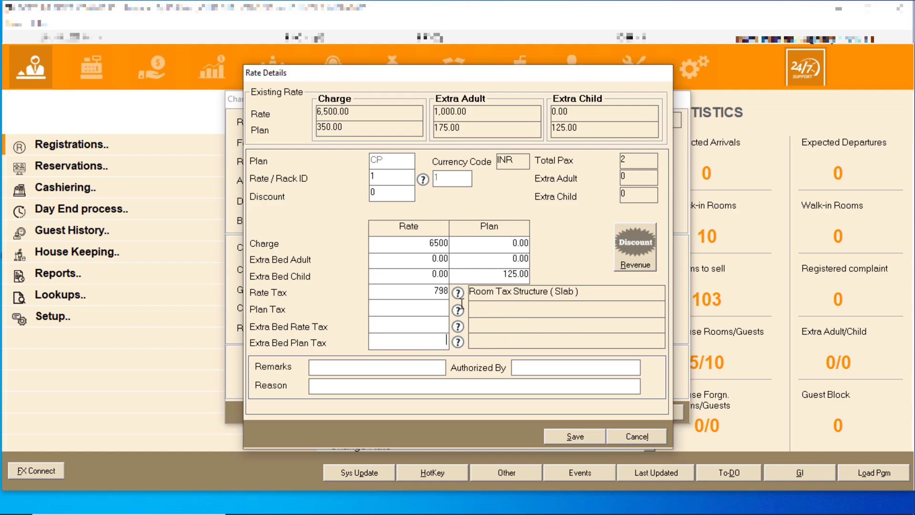
{"action": "left_click", "coordinate": [444, 310]}
{"action": "left_click_drag", "start_coordinate": [429, 243], "coordinate": [451, 243]}
{"action": "left_click", "coordinate": [428, 244]}
{"action": "double_click", "coordinate": [426, 244]}
{"action": "left_click", "coordinate": [525, 243]}
{"action": "key", "text": "Tab"}
Step: Enter dddd as the remarks, fff as the authorization and fffff as the reason for the rate change
{"action": "left_click", "coordinate": [375, 366]}
{"action": "type", "text": "dddd"}
{"action": "left_click", "coordinate": [552, 369]}
{"action": "type", "text": "fff"}
{"action": "left_click", "coordinate": [563, 389]}
{"action": "type", "text": "fffff"}
Step: Save the rate change with the tariff amount inclusive of both packages and exit Change Rate
{"action": "left_click", "coordinate": [581, 439]}
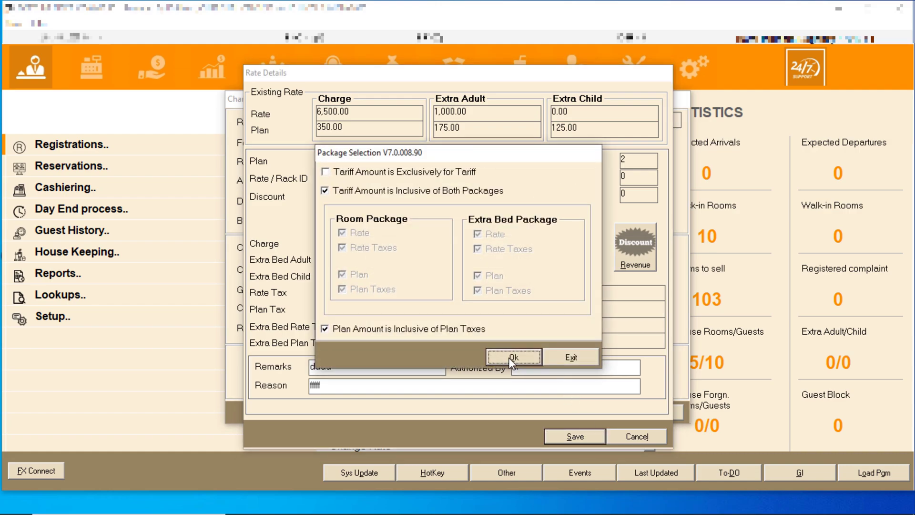
{"action": "left_click", "coordinate": [509, 358]}
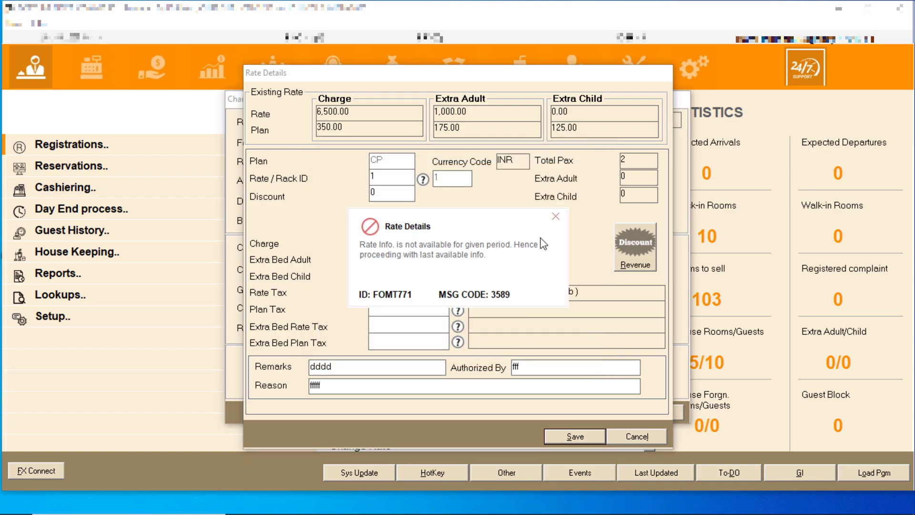
{"action": "left_click", "coordinate": [557, 216]}
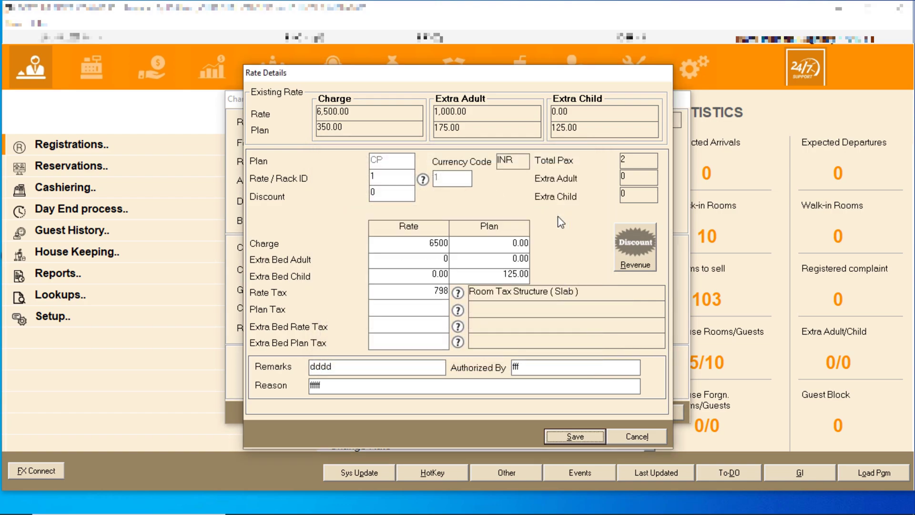
{"action": "left_click", "coordinate": [556, 216]}
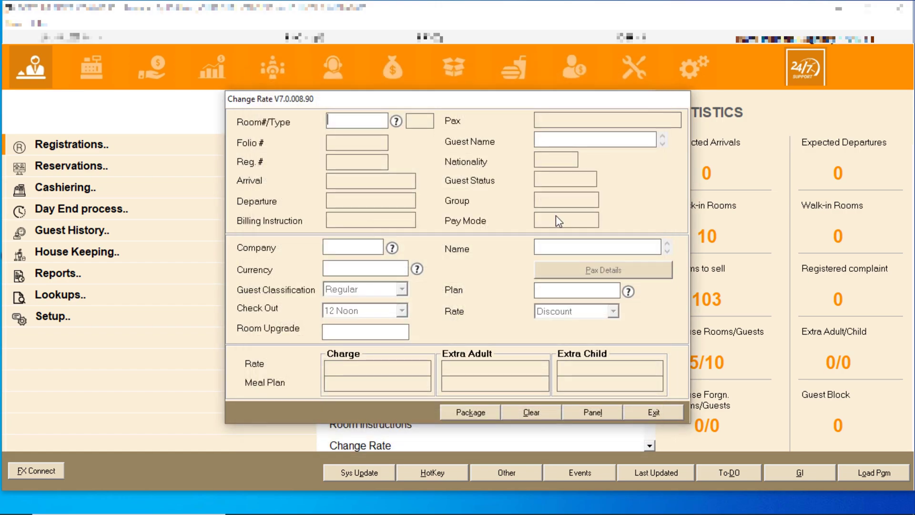
{"action": "left_click", "coordinate": [655, 412]}
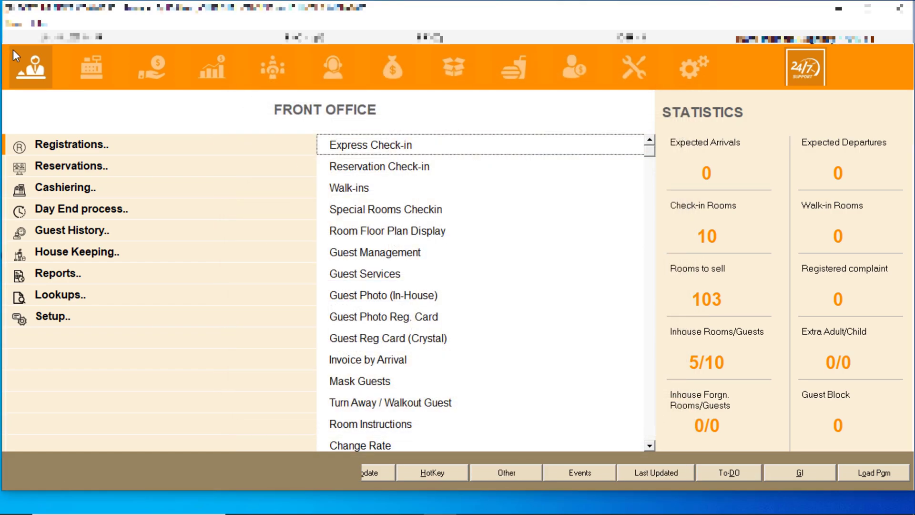
Step: Open the Posting program and its form for posting a room rate
{"action": "type", "text": "pos"}
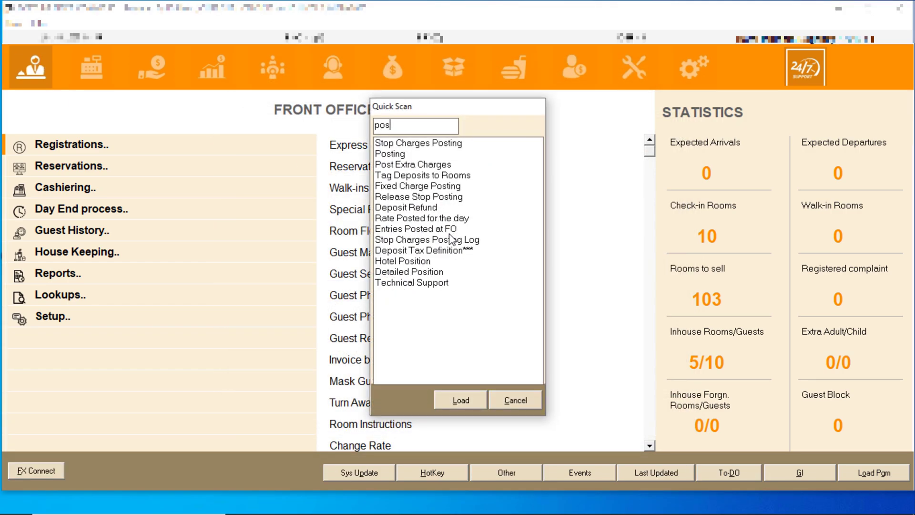
{"action": "key", "text": "Down"}
{"action": "key", "text": "Down"}
{"action": "key", "text": "Return"}
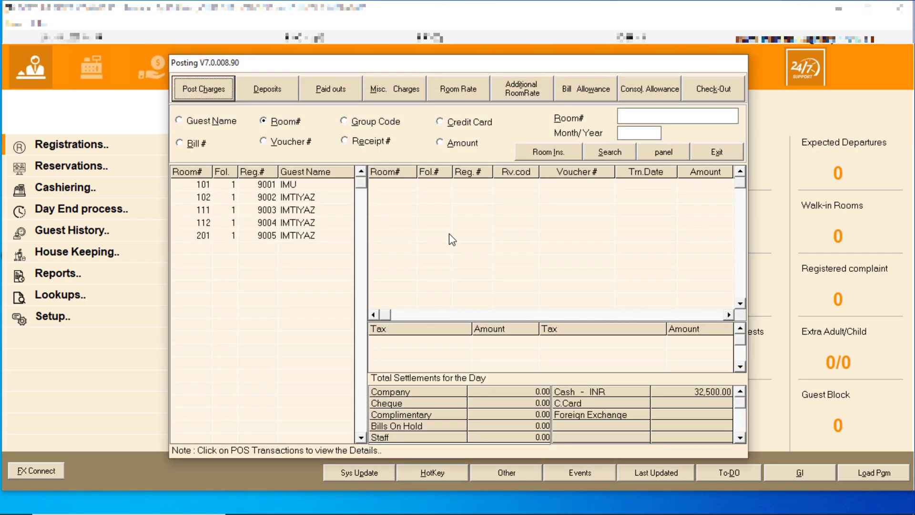
{"action": "left_click", "coordinate": [466, 89]}
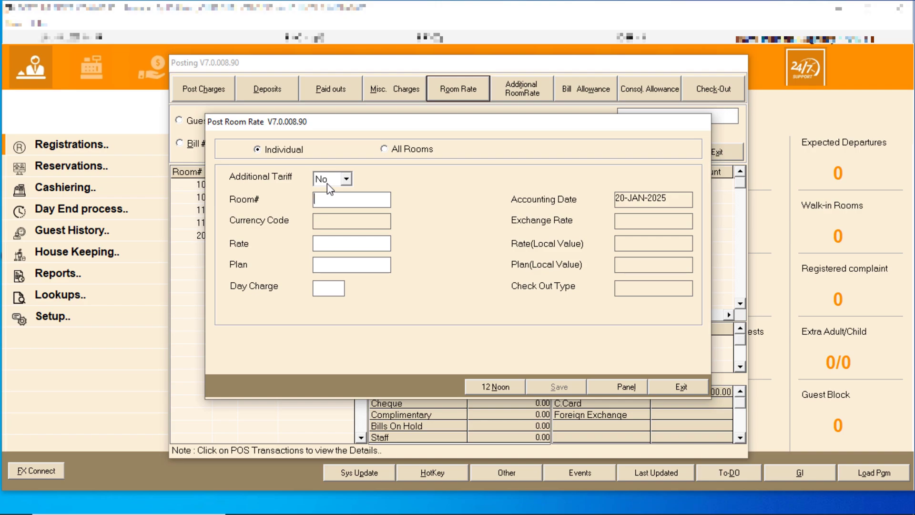
Step: Post room 101's rate of 6,500.00 with a plan amount of 0.00 and exit the room rate form
{"action": "type", "text": "101"}
{"action": "key", "text": "Return"}
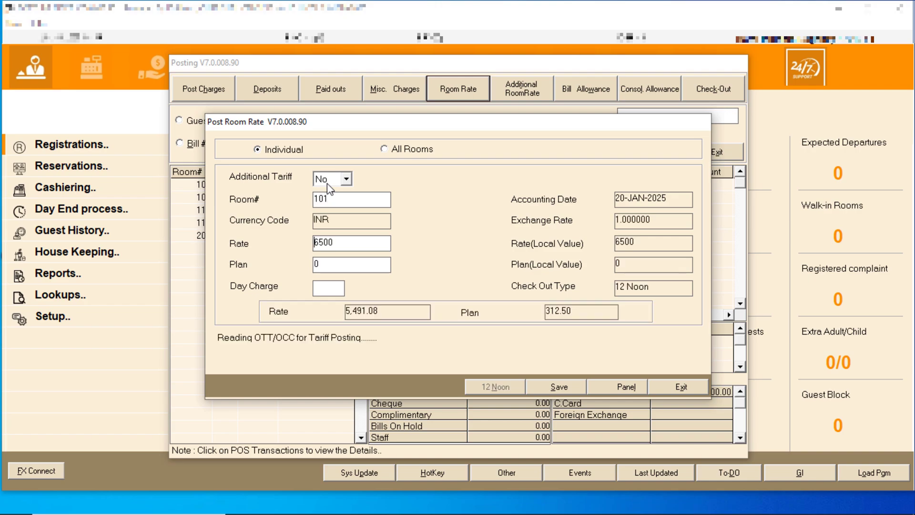
{"action": "left_click_drag", "start_coordinate": [345, 242], "coordinate": [317, 242]}
{"action": "key", "text": "Return"}
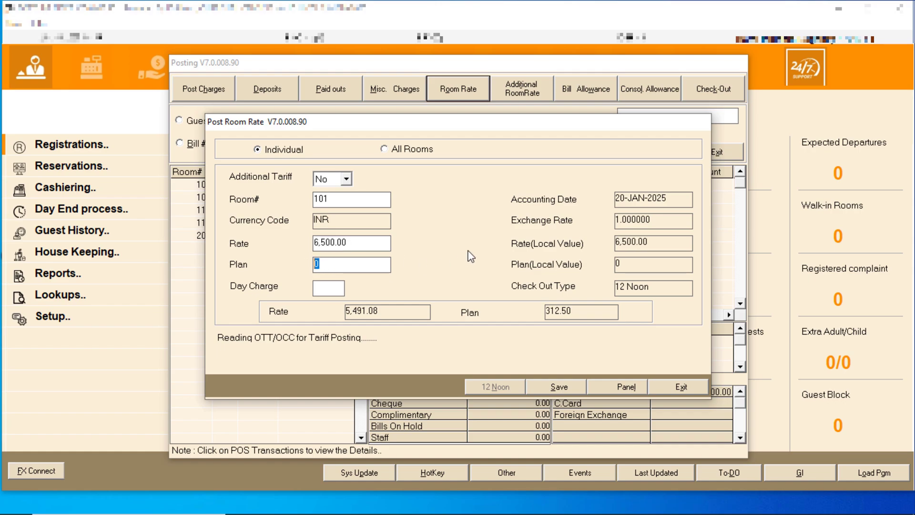
{"action": "key", "text": "Return"}
{"action": "left_click", "coordinate": [566, 385]}
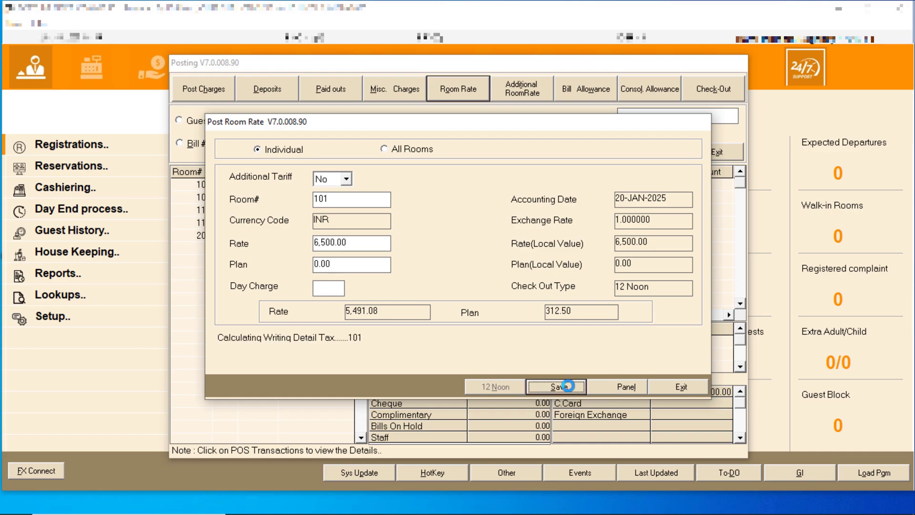
{"action": "left_click", "coordinate": [683, 386]}
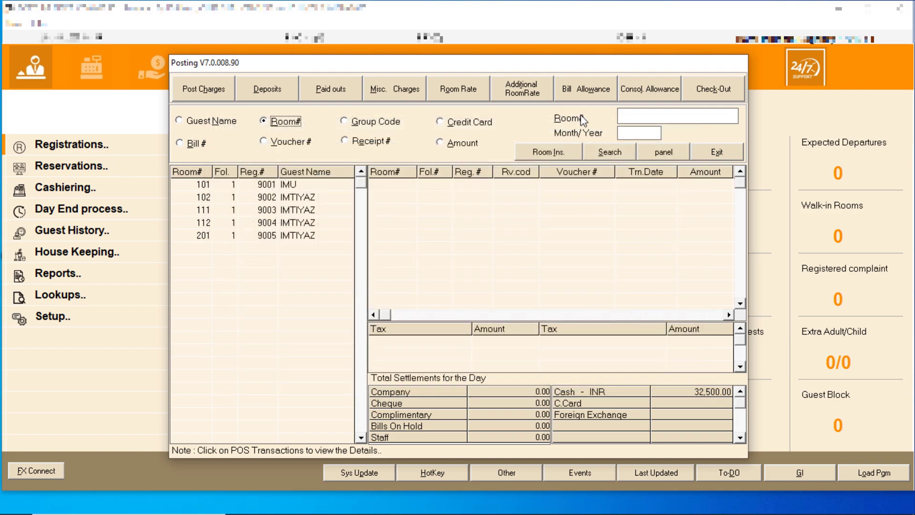
Step: Open Check-Out, select the group, deselect rooms 201, 112, 111 and 102, and view room 101's bill from its summary
{"action": "left_click", "coordinate": [717, 89]}
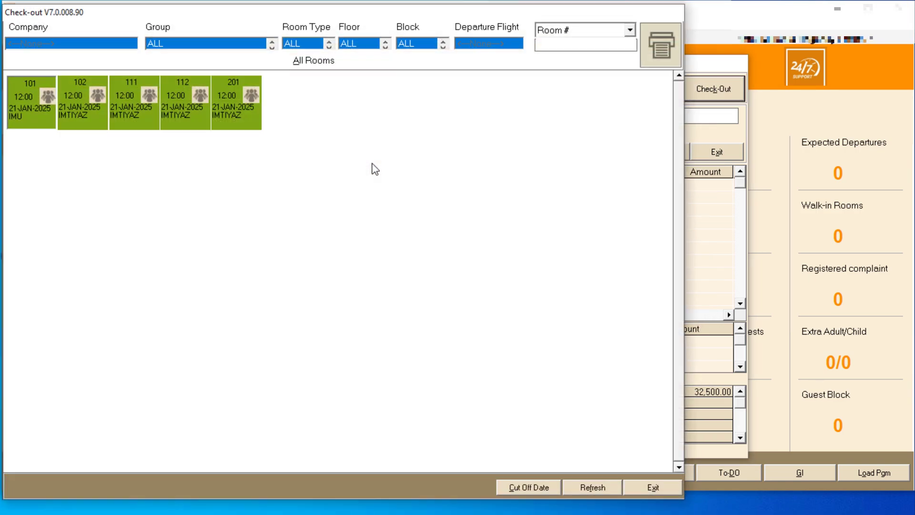
{"action": "left_click", "coordinate": [247, 105]}
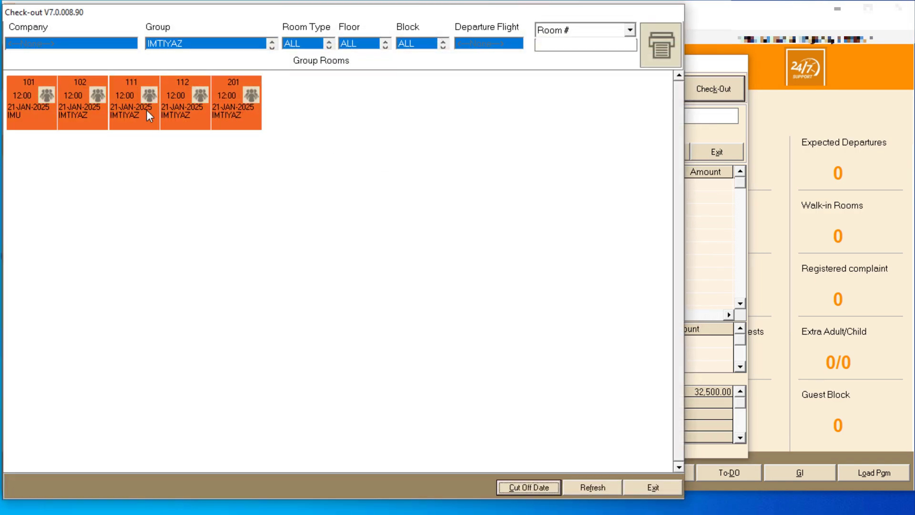
{"action": "left_click", "coordinate": [236, 103]}
{"action": "left_click", "coordinate": [185, 107]}
{"action": "left_click", "coordinate": [121, 109]}
{"action": "left_click", "coordinate": [73, 107]}
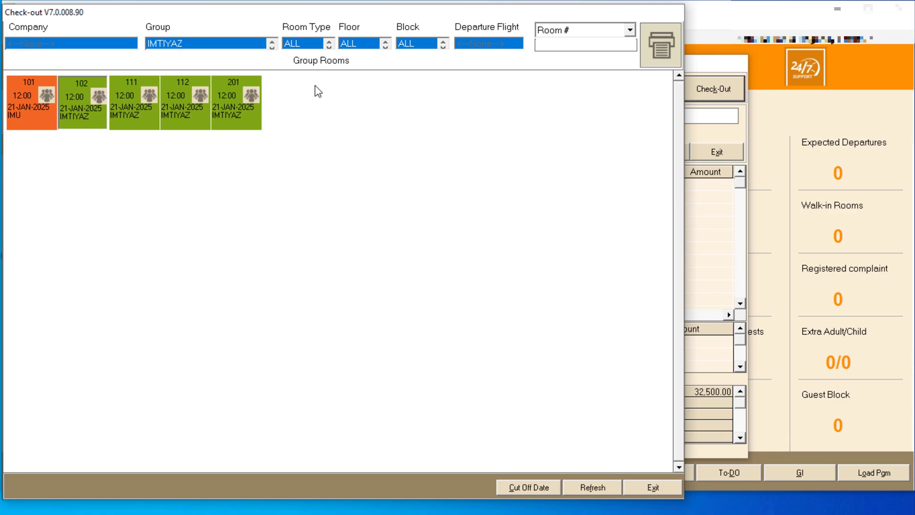
{"action": "left_click", "coordinate": [662, 45]}
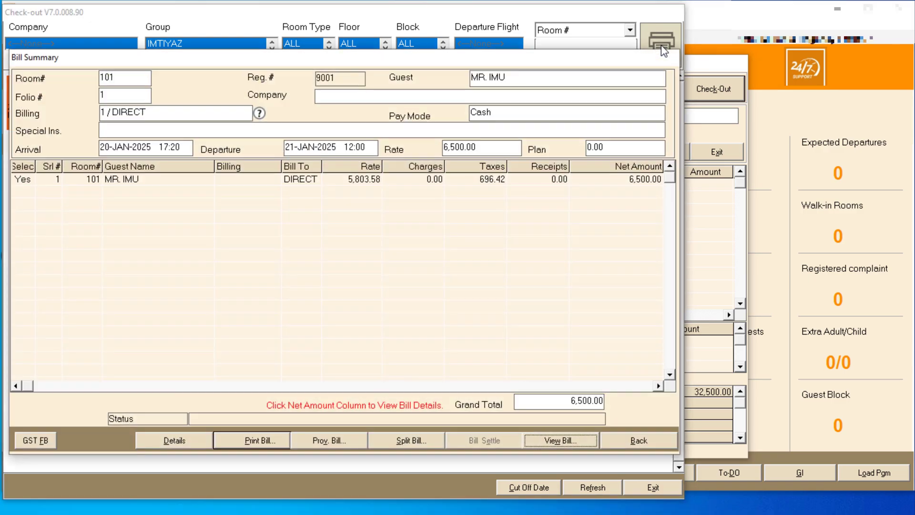
{"action": "left_click", "coordinate": [566, 438]}
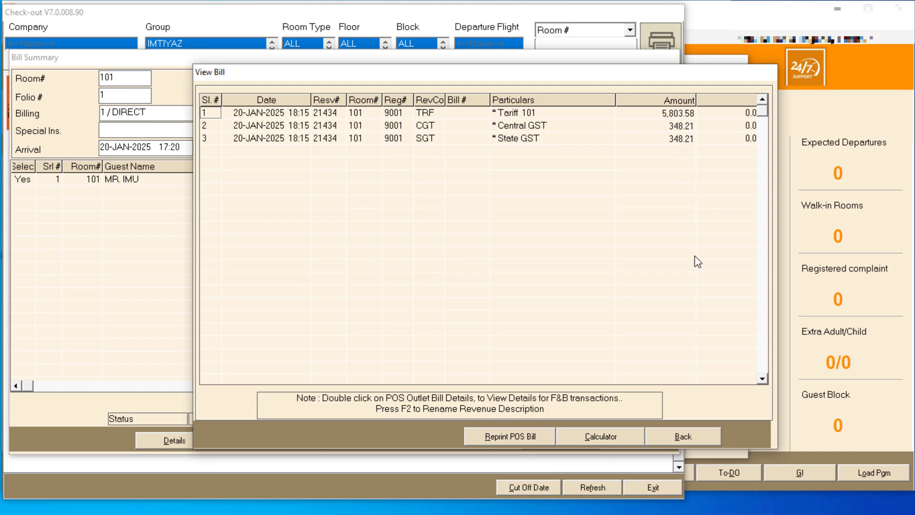
Step: Print room 101's provisional bill as NEW-DETAILED-BILL to a desktop PDF named 101 w, and decline printing it again
{"action": "left_click", "coordinate": [682, 436]}
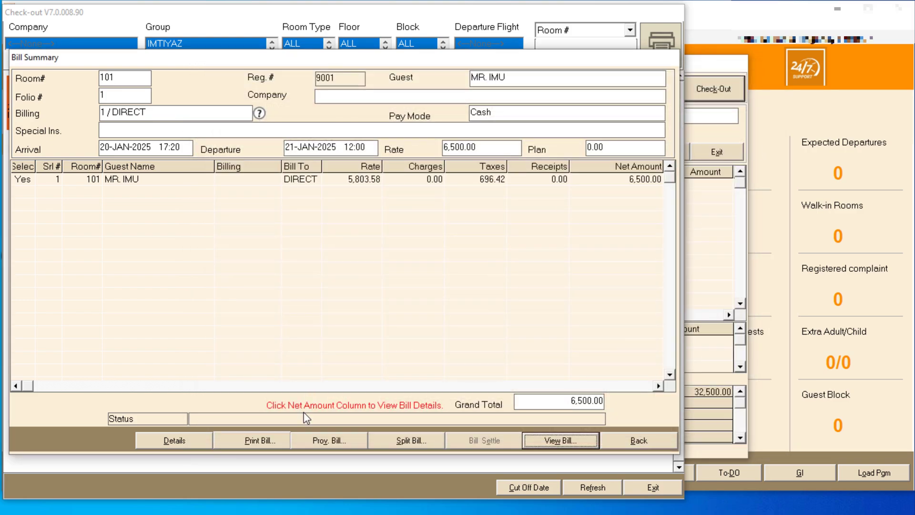
{"action": "left_click", "coordinate": [324, 440]}
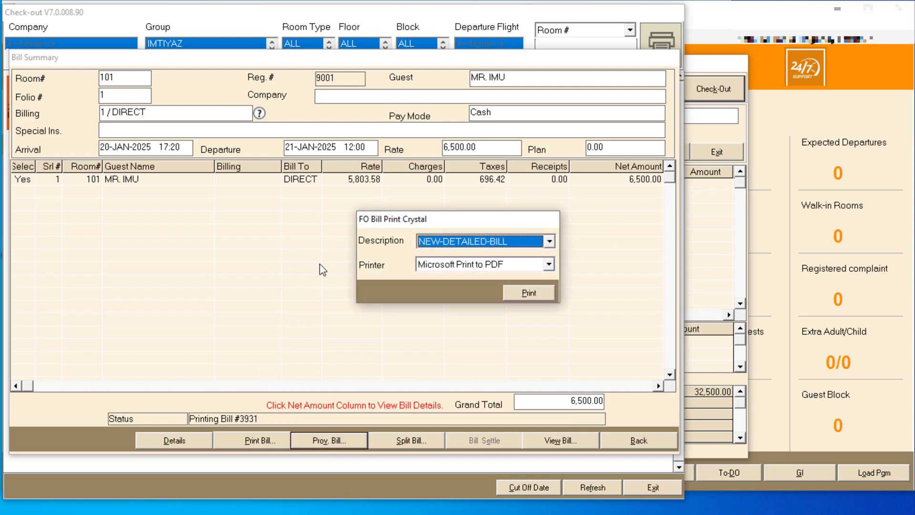
{"action": "left_click", "coordinate": [536, 291]}
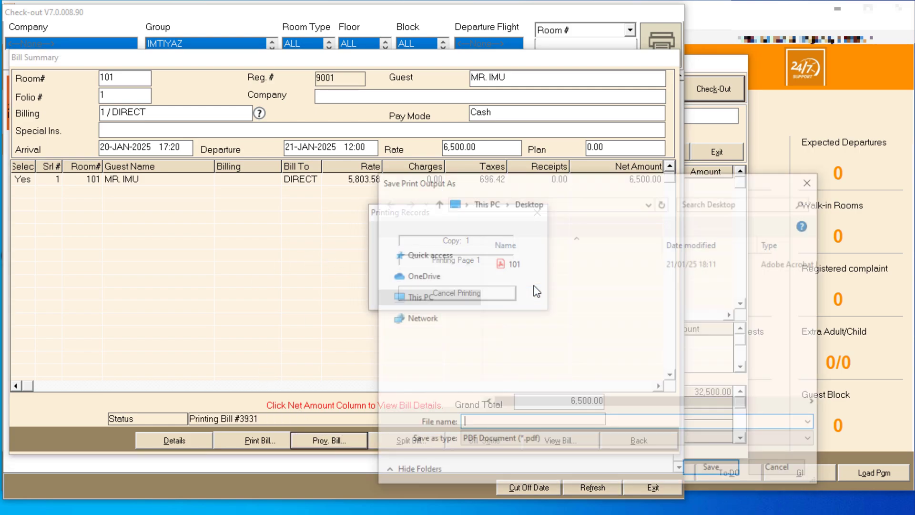
{"action": "type", "text": "101"}
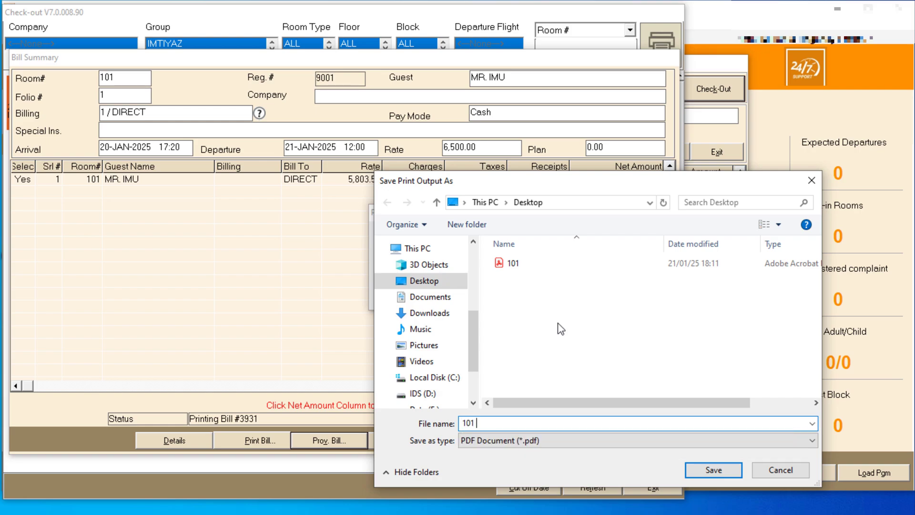
{"action": "type", "text": " w"}
{"action": "key", "text": "Return"}
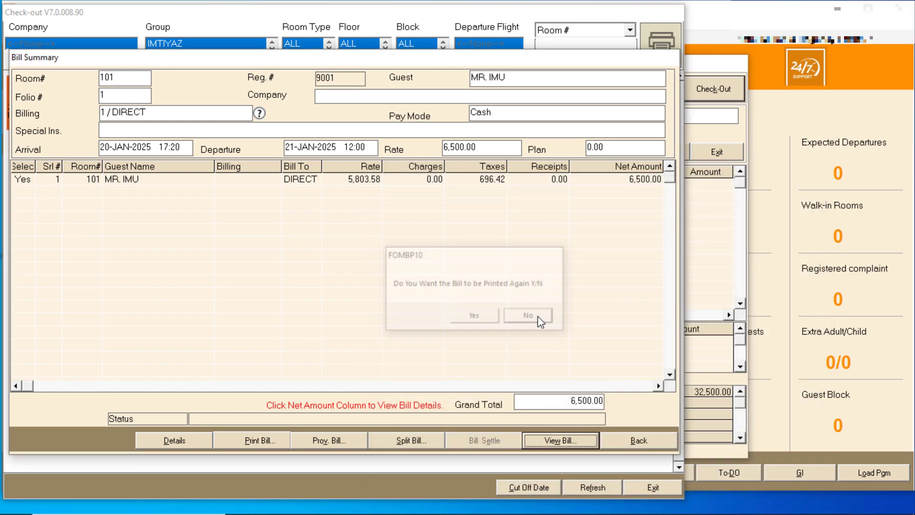
{"action": "left_click", "coordinate": [538, 316]}
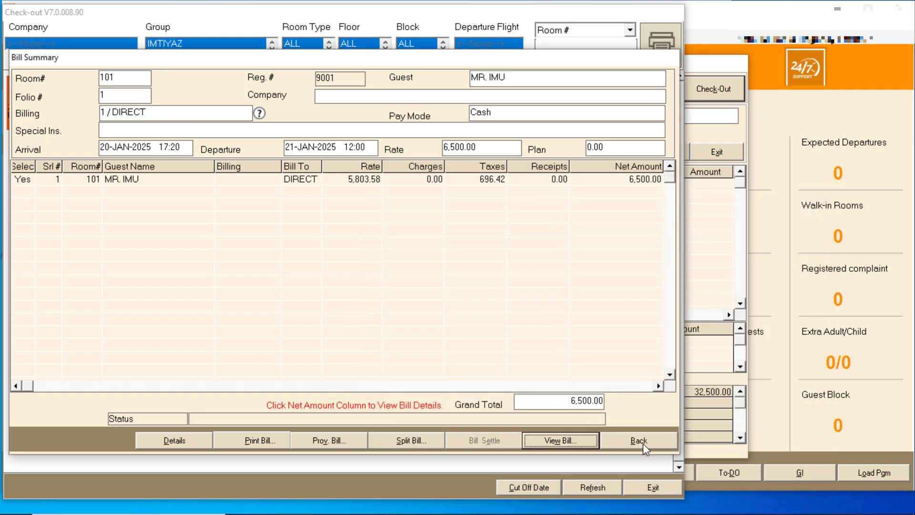
Step: Leave the bill summary, exit Check-Out and Posting, and dismiss the version mismatch error on the desktop
{"action": "left_click", "coordinate": [639, 440]}
{"action": "left_click", "coordinate": [652, 486]}
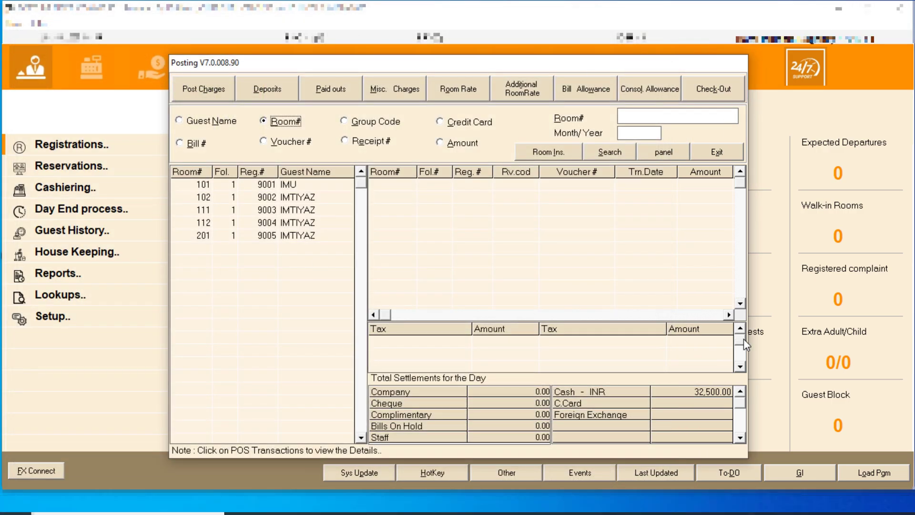
{"action": "left_click", "coordinate": [716, 152]}
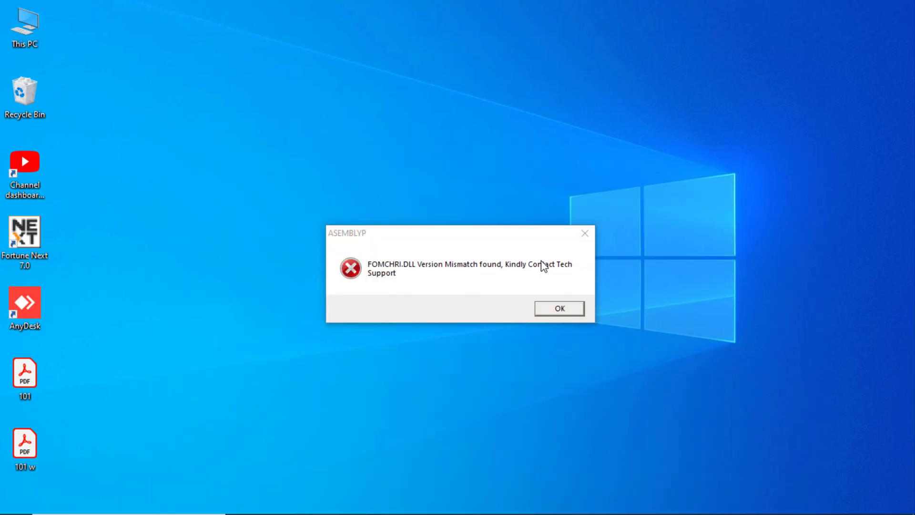
{"action": "left_click", "coordinate": [584, 233]}
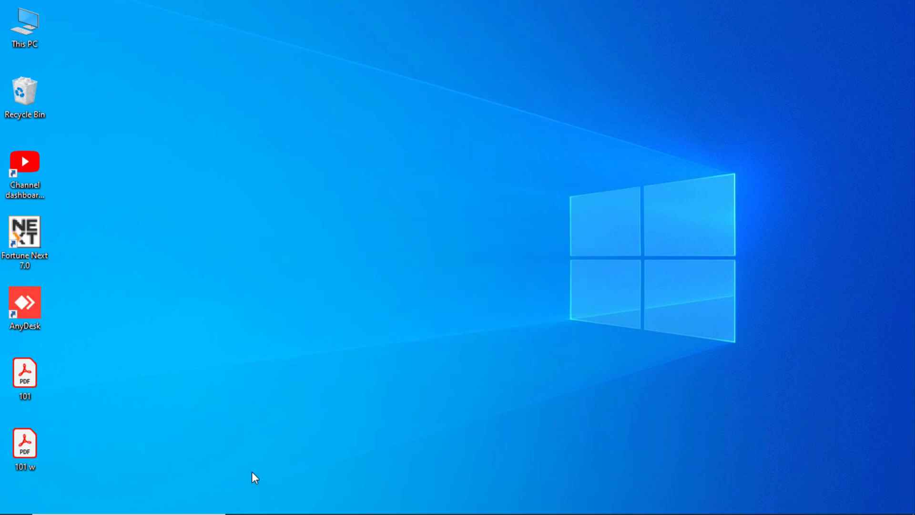
Step: Open the 101 w PDF from the desktop and check the plan code, tax lines and net amount on the provisional bill
{"action": "double_click", "coordinate": [28, 444]}
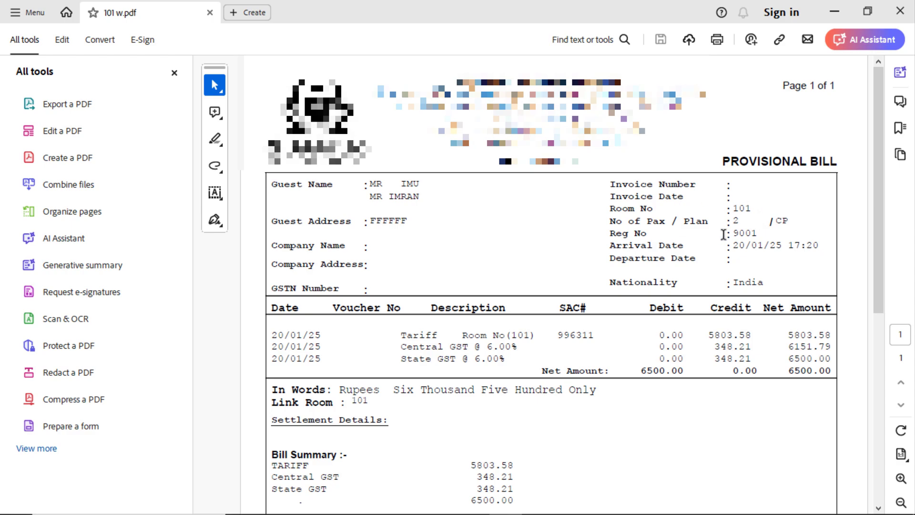
{"action": "left_click_drag", "start_coordinate": [776, 220], "coordinate": [789, 221]}
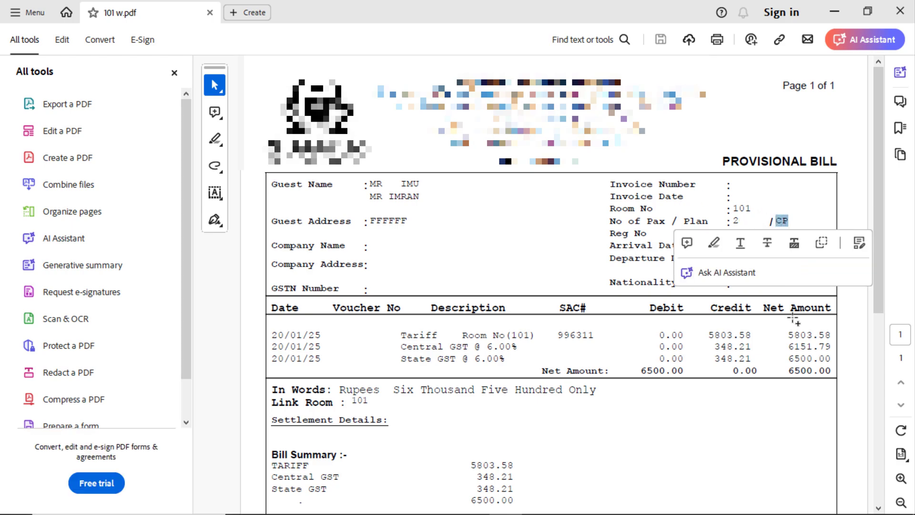
{"action": "left_click", "coordinate": [737, 353]}
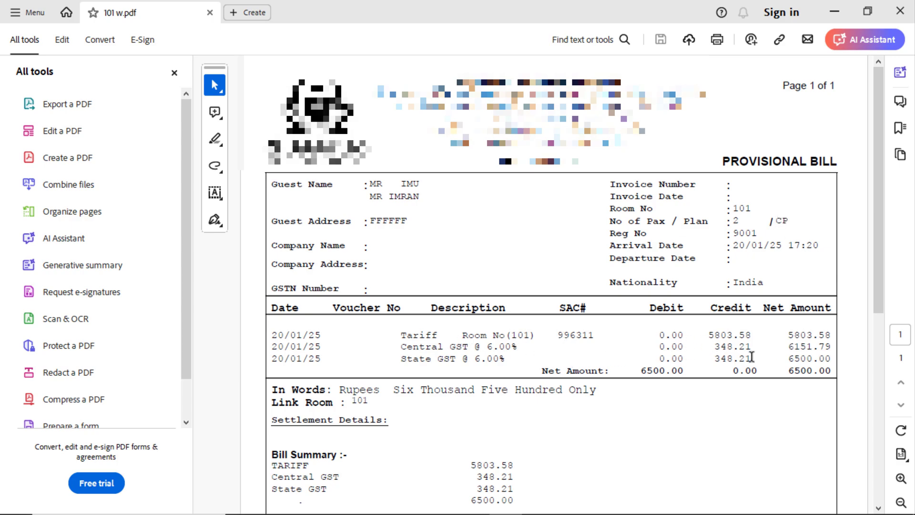
{"action": "left_click_drag", "start_coordinate": [786, 372], "coordinate": [831, 372]}
{"action": "left_click", "coordinate": [809, 371]}
{"action": "left_click", "coordinate": [834, 10]}
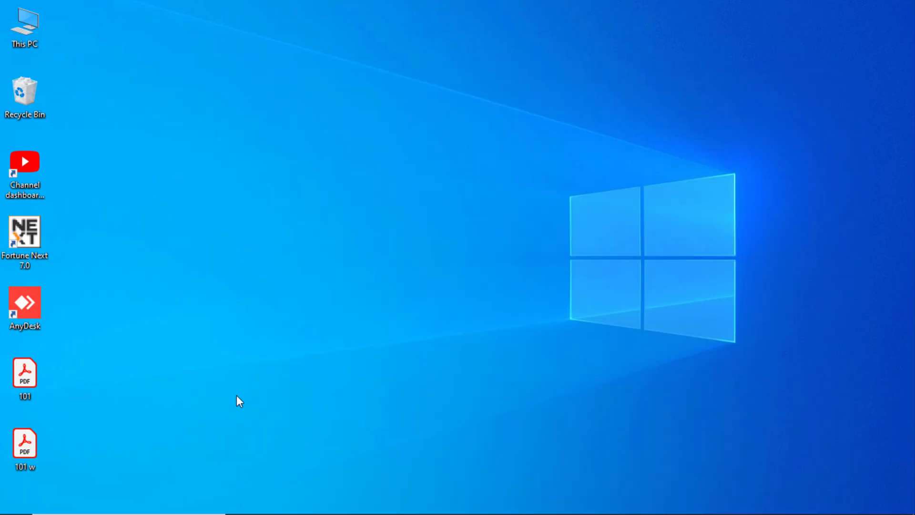
Step: Open the 101 PDF and compare its separate Continental Plan charge and GST lines with the 101 w bill
{"action": "double_click", "coordinate": [21, 376]}
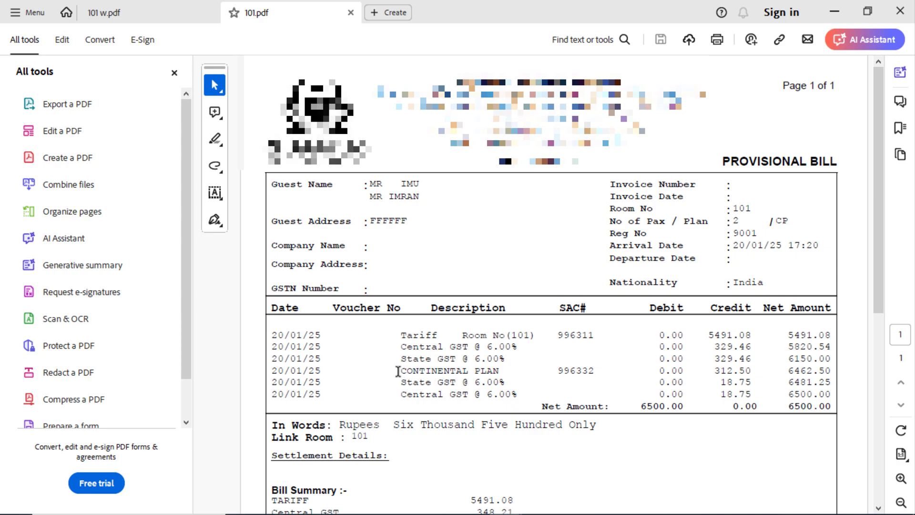
{"action": "left_click_drag", "start_coordinate": [399, 371], "coordinate": [831, 387]}
{"action": "left_click", "coordinate": [579, 376]}
{"action": "left_click", "coordinate": [144, 10]}
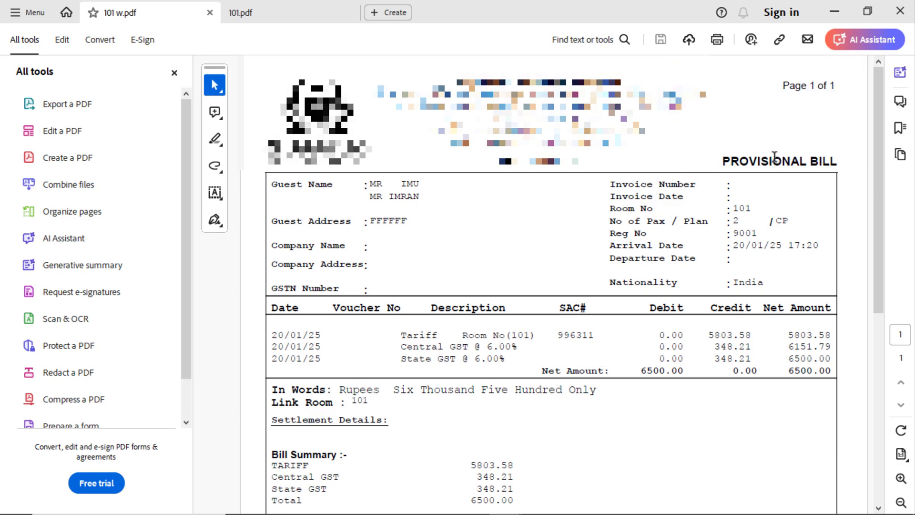
Step: Close the 101 w bill's tab and the PDF viewer with the remaining 101 bill
{"action": "left_click", "coordinate": [900, 11]}
{"action": "left_click", "coordinate": [462, 291]}
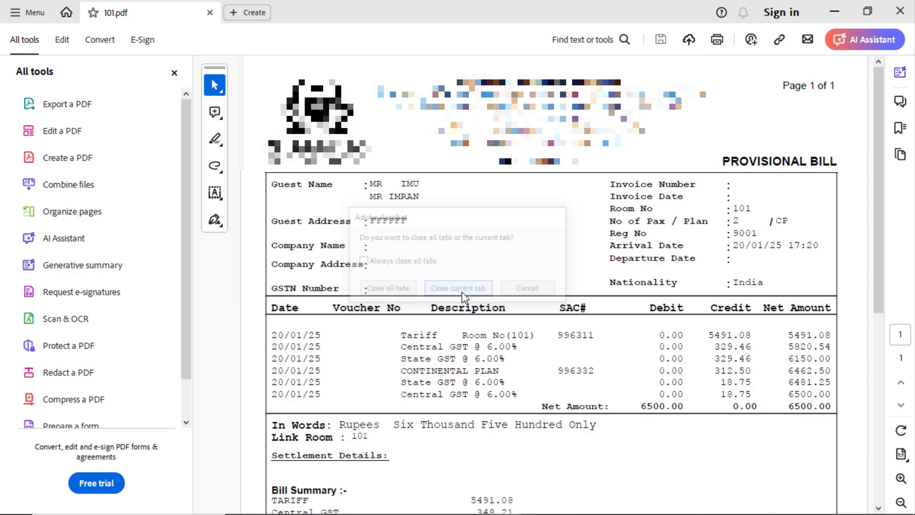
{"action": "left_click", "coordinate": [900, 10]}
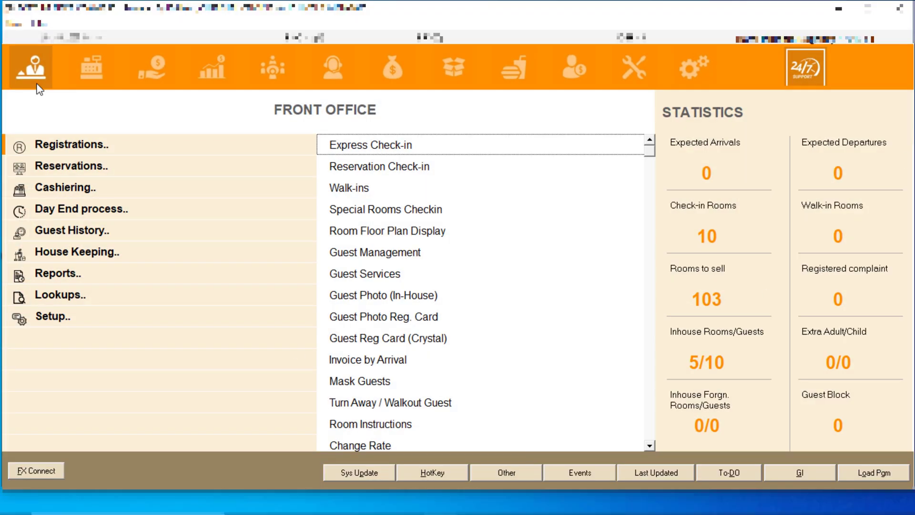